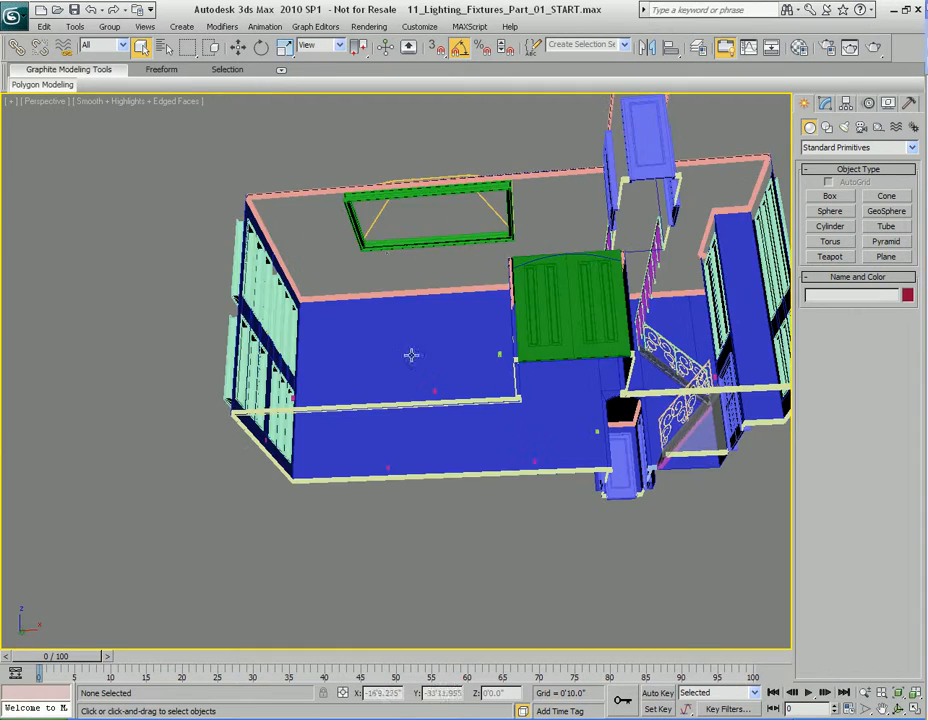
Select the room mesh, enter polygon editing, and unhide all of its hidden polygons
{"action": "middle_click_drag", "start_coordinate": [542, 281], "coordinate": [479, 330], "text": "alt"}
{"action": "middle_click_drag", "start_coordinate": [490, 388], "coordinate": [468, 325]}
{"action": "mouse_move", "coordinate": [468, 325]}
{"action": "middle_mouse_down", "text": "alt"}
{"action": "mouse_move", "coordinate": [472, 309]}
{"action": "mouse_move", "coordinate": [497, 298]}
{"action": "mouse_move", "coordinate": [468, 317]}
{"action": "middle_mouse_up", "text": "alt"}
{"action": "left_click", "coordinate": [443, 316]}
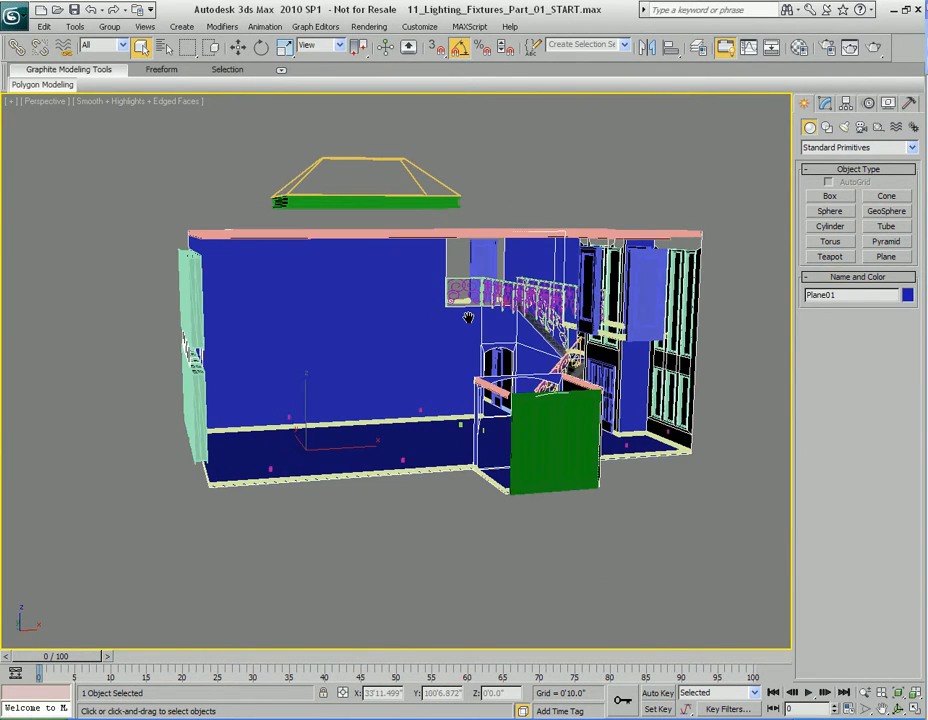
{"action": "key", "text": "4"}
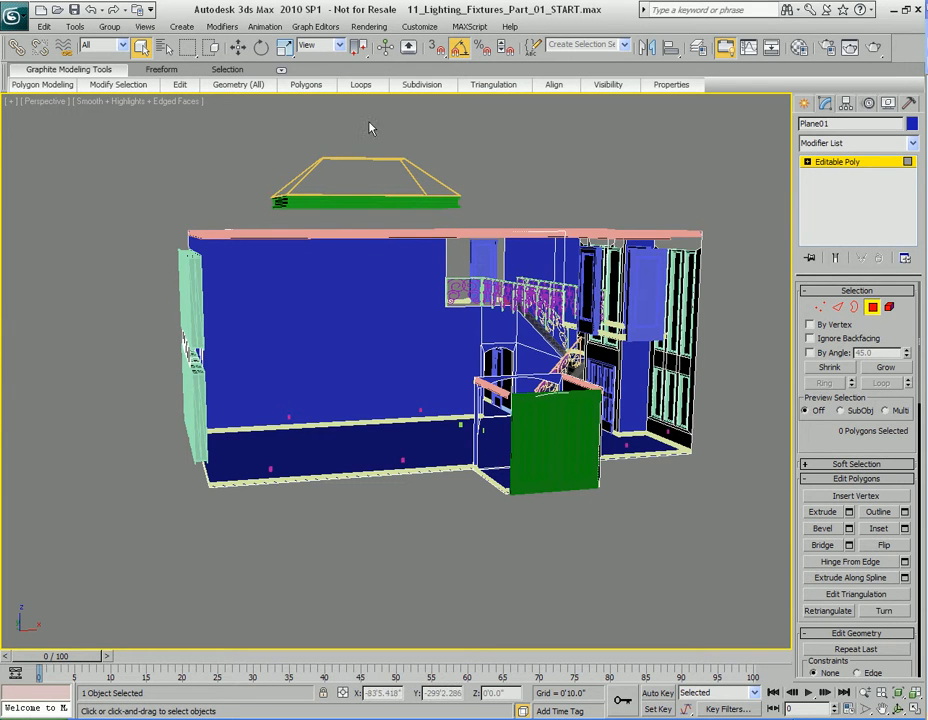
{"action": "mouse_move", "coordinate": [605, 85]}
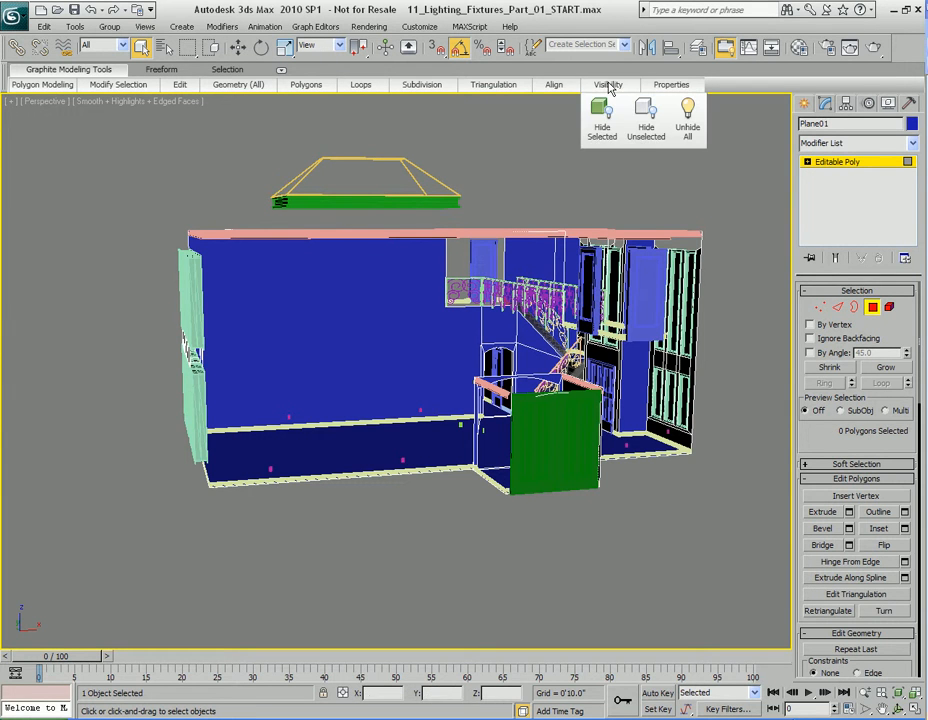
{"action": "left_click", "coordinate": [690, 124]}
With Ignore Backfacing enabled, select the five outer roof polygons and grow the selection twice to include the exterior walls
{"action": "middle_click_drag", "start_coordinate": [574, 304], "coordinate": [531, 344], "text": "alt"}
{"action": "scroll", "coordinate": [574, 275], "scroll_direction": "down", "scroll_amount": 4}
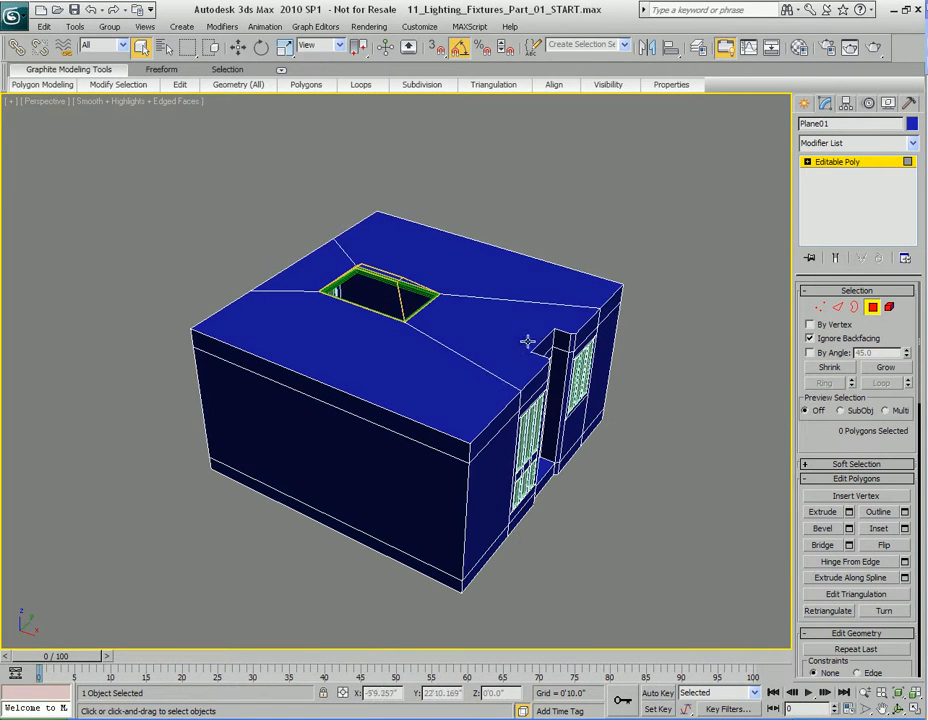
{"action": "left_click", "coordinate": [429, 279]}
{"action": "left_click", "coordinate": [464, 335], "text": "ctrl"}
{"action": "left_click", "coordinate": [429, 342], "text": "ctrl"}
{"action": "left_click", "coordinate": [318, 286], "text": "ctrl"}
{"action": "middle_click_drag", "start_coordinate": [418, 370], "coordinate": [531, 344], "text": "alt"}
{"action": "left_click", "coordinate": [507, 304], "text": "ctrl"}
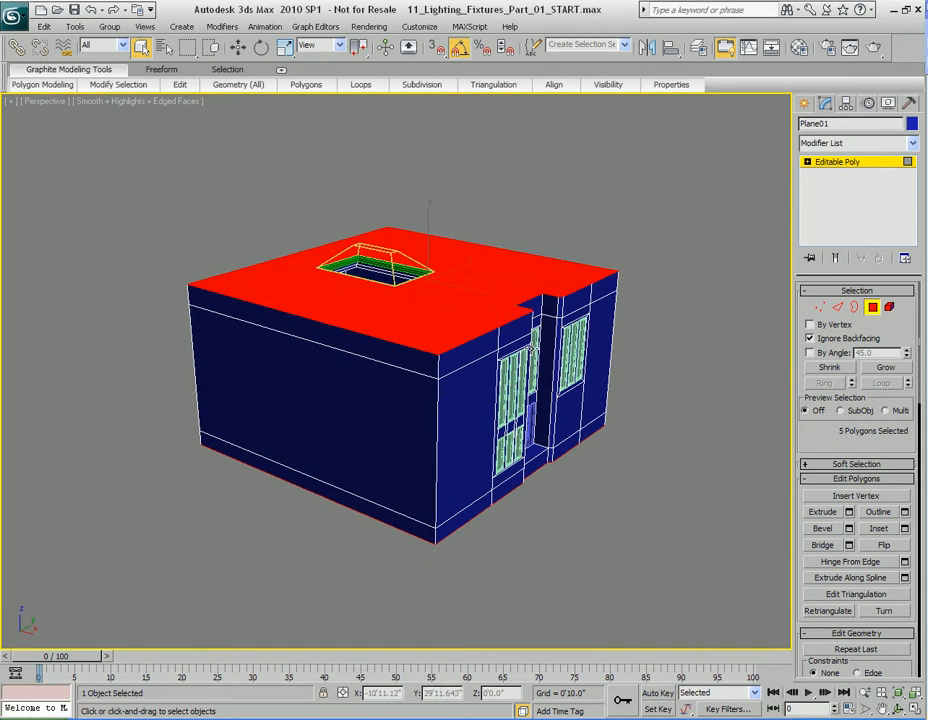
{"action": "left_click", "coordinate": [884, 368]}
{"action": "left_click", "coordinate": [884, 368]}
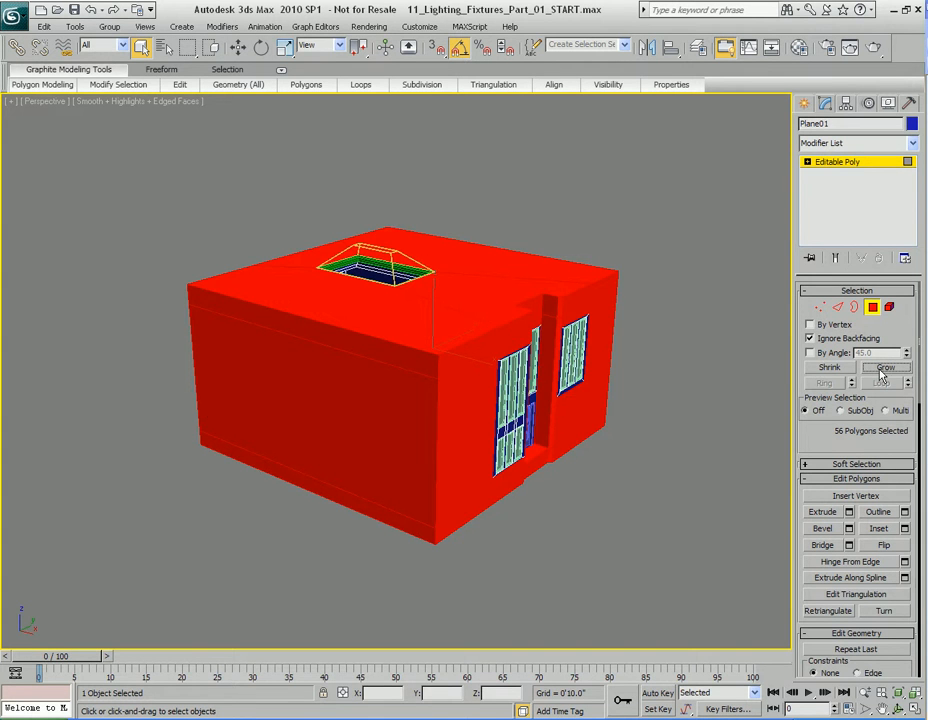
Deselect the four ceiling ledge polygons bordering the skylight opening from inside the room
{"action": "middle_click_drag", "start_coordinate": [525, 351], "coordinate": [559, 369]}
{"action": "middle_click_drag", "start_coordinate": [523, 304], "coordinate": [549, 346], "text": "alt"}
{"action": "scroll", "coordinate": [549, 346], "scroll_direction": "up", "scroll_amount": 3}
{"action": "middle_click_drag", "start_coordinate": [501, 294], "coordinate": [546, 400]}
{"action": "middle_click_drag", "start_coordinate": [546, 400], "coordinate": [515, 356], "text": "alt"}
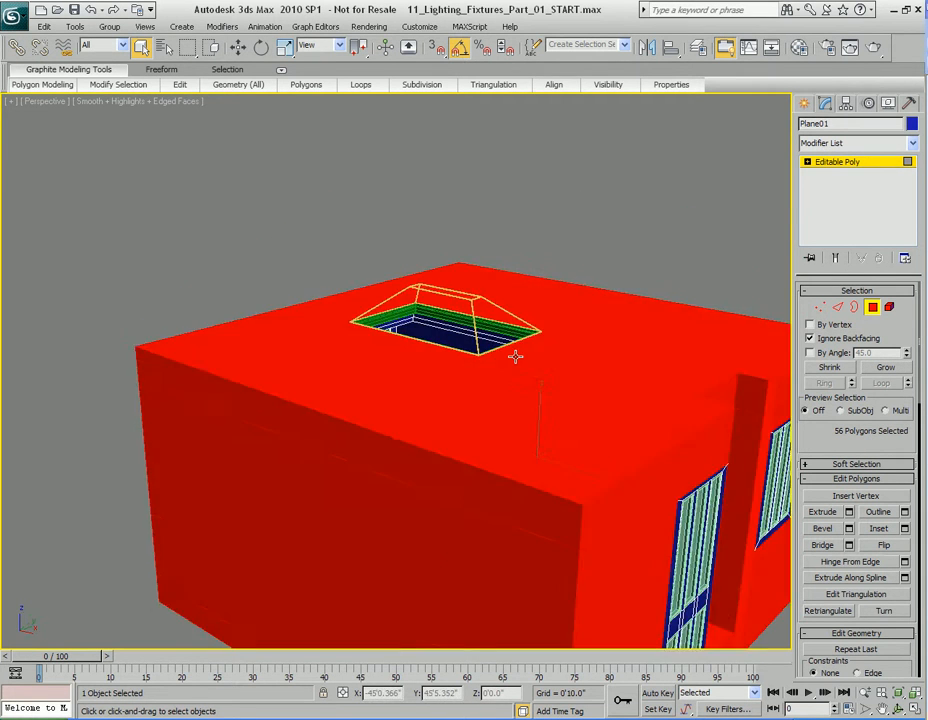
{"action": "scroll", "coordinate": [515, 356], "scroll_direction": "up", "scroll_amount": 10}
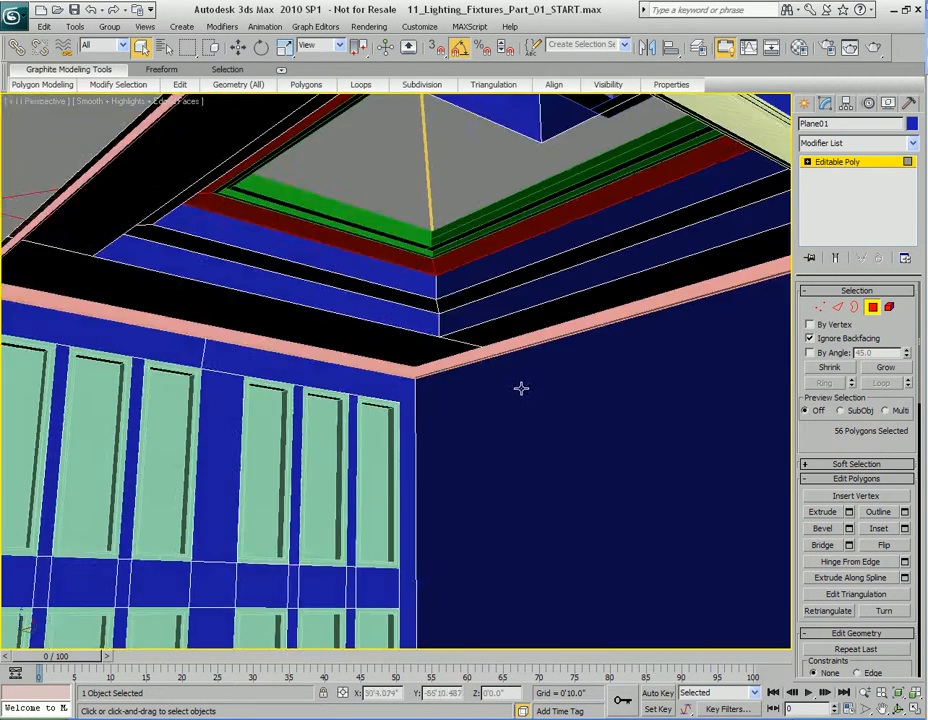
{"action": "scroll", "coordinate": [522, 388], "scroll_direction": "up", "scroll_amount": 3}
{"action": "scroll", "coordinate": [522, 372], "scroll_direction": "down", "scroll_amount": 2}
{"action": "middle_click_drag", "start_coordinate": [522, 344], "coordinate": [472, 381]}
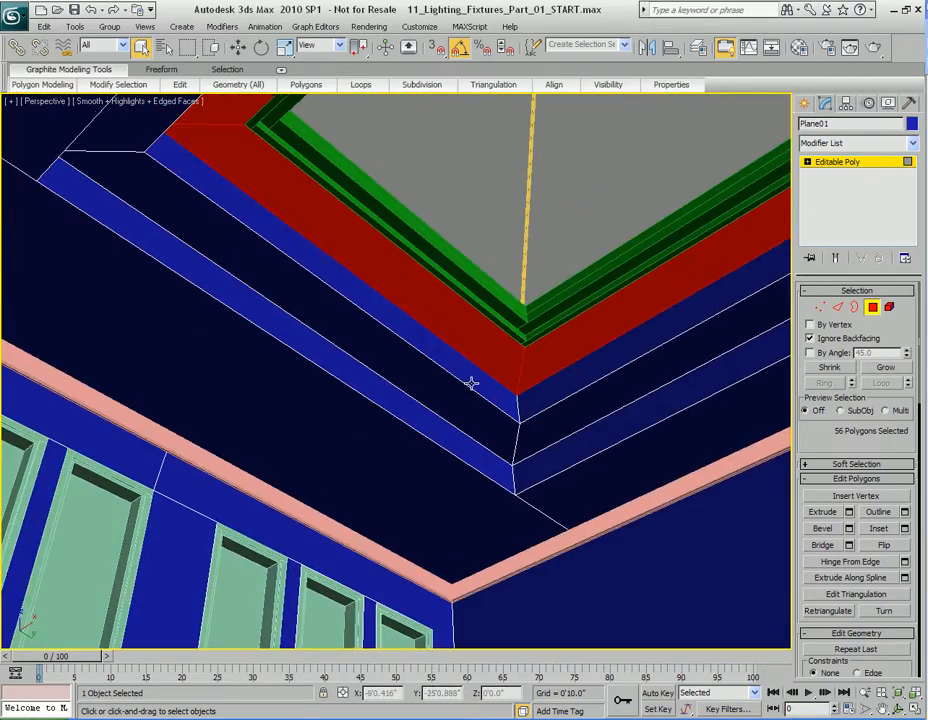
{"action": "left_click", "coordinate": [465, 331], "text": "alt"}
{"action": "left_click", "coordinate": [586, 348], "text": "alt"}
{"action": "middle_click_drag", "start_coordinate": [401, 276], "coordinate": [628, 368], "text": "alt"}
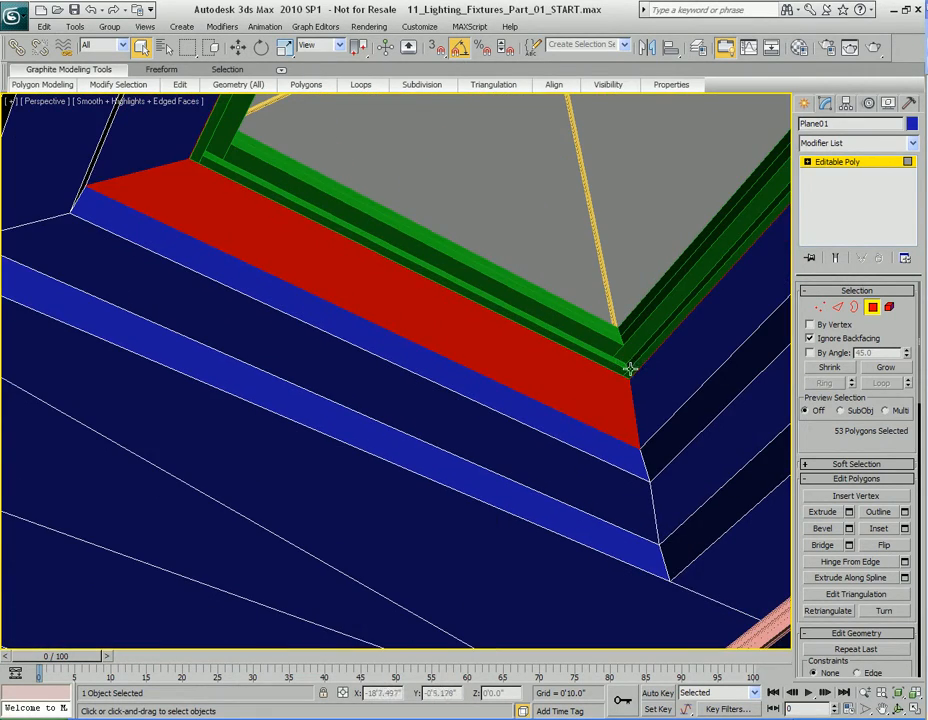
{"action": "left_click", "coordinate": [440, 314], "text": "alt"}
Hide the selected exterior roof and wall polygons
{"action": "mouse_move", "coordinate": [440, 314]}
{"action": "middle_mouse_down", "text": "alt"}
{"action": "mouse_move", "coordinate": [543, 327]}
{"action": "mouse_move", "coordinate": [490, 325]}
{"action": "mouse_move", "coordinate": [474, 352]}
{"action": "mouse_move", "coordinate": [499, 325]}
{"action": "mouse_move", "coordinate": [545, 335]}
{"action": "mouse_move", "coordinate": [449, 308]}
{"action": "middle_mouse_up", "text": "alt"}
{"action": "scroll", "coordinate": [540, 328], "scroll_direction": "down", "scroll_amount": 8}
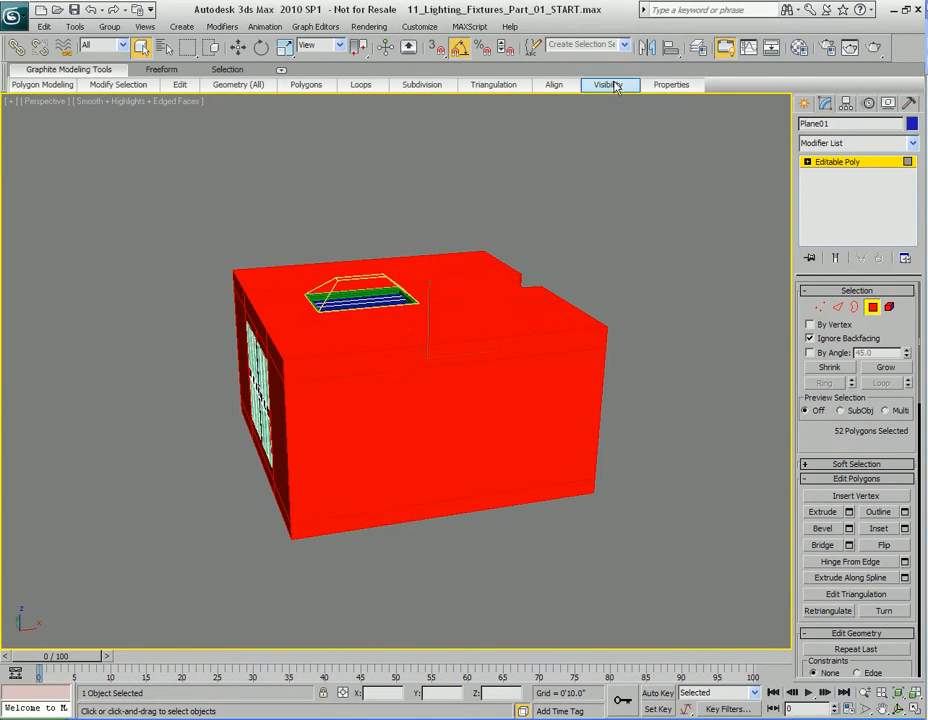
{"action": "mouse_move", "coordinate": [610, 90]}
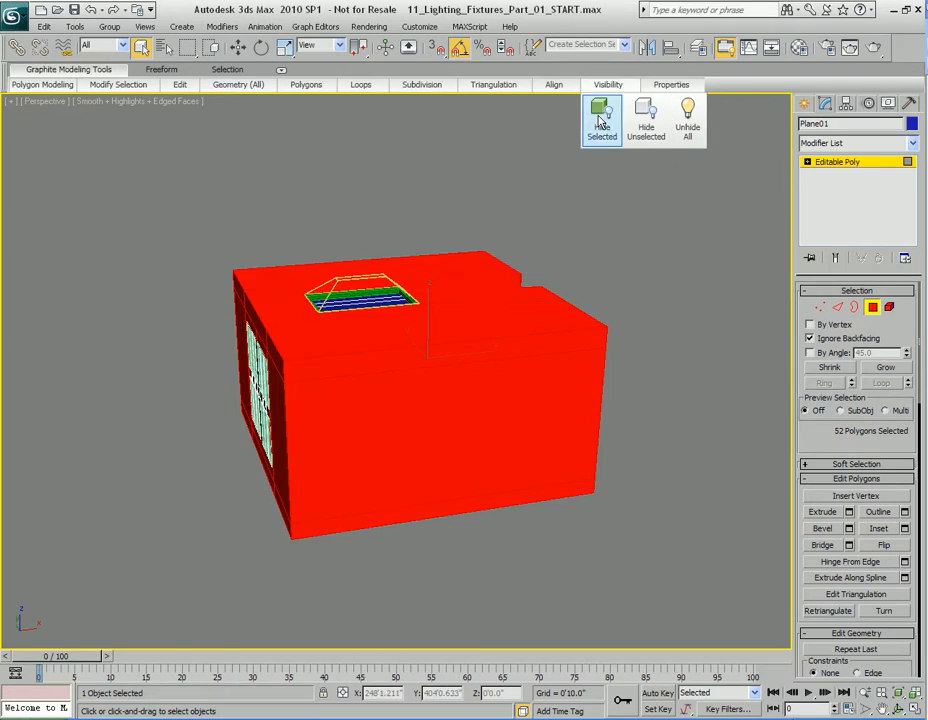
{"action": "left_click", "coordinate": [601, 120]}
Leave polygon editing and isolate the room mesh so that its interior ceiling can be seen alone
{"action": "middle_click_drag", "start_coordinate": [450, 372], "coordinate": [478, 300], "text": "alt"}
{"action": "scroll", "coordinate": [505, 338], "scroll_direction": "up", "scroll_amount": 4}
{"action": "middle_click_drag", "start_coordinate": [505, 338], "coordinate": [539, 389], "text": "alt"}
{"action": "key", "text": "4"}
{"action": "key", "text": "alt+q"}
{"action": "scroll", "coordinate": [540, 388], "scroll_direction": "up", "scroll_amount": 4}
{"action": "mouse_move", "coordinate": [545, 322]}
{"action": "middle_mouse_down", "text": "alt"}
{"action": "mouse_move", "coordinate": [481, 381]}
{"action": "mouse_move", "coordinate": [519, 404]}
{"action": "mouse_move", "coordinate": [529, 325]}
{"action": "middle_mouse_up", "text": "alt"}
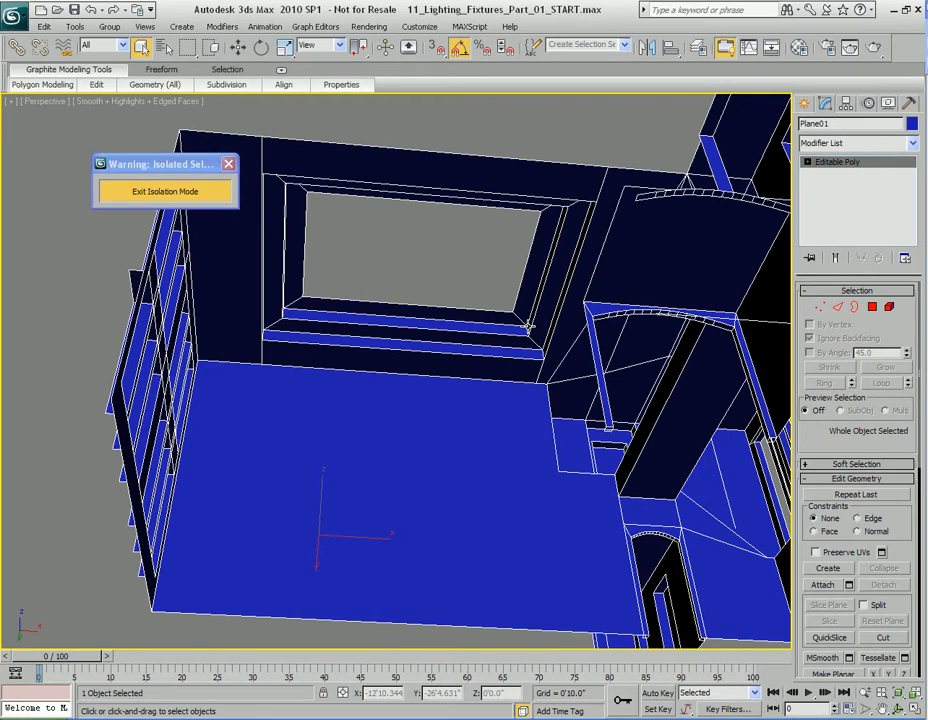
{"action": "middle_click_drag", "start_coordinate": [528, 326], "coordinate": [460, 371], "text": "alt"}
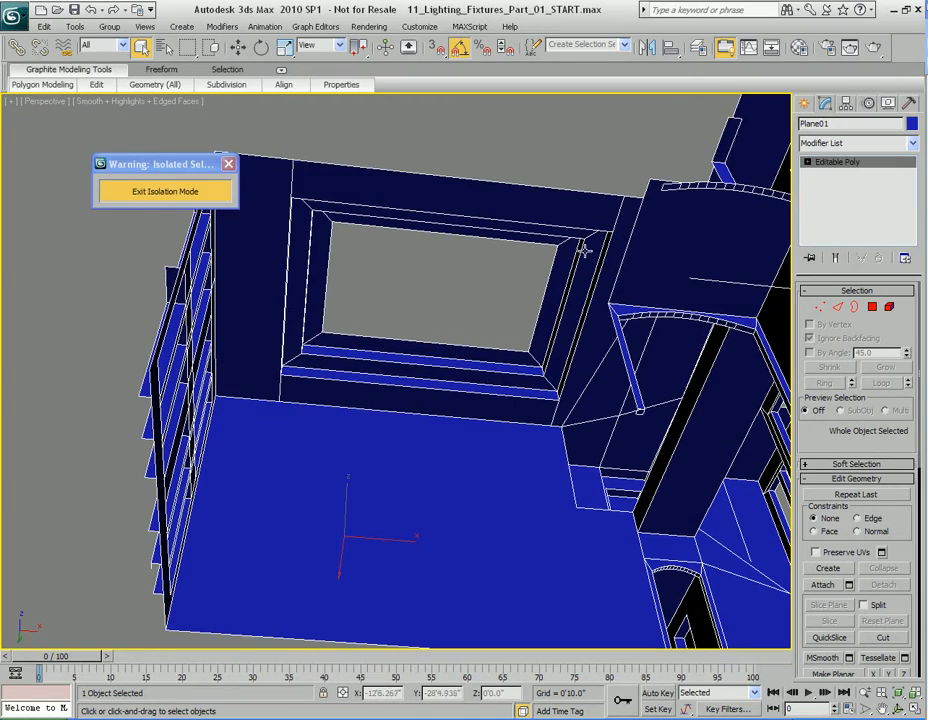
{"action": "middle_click_drag", "start_coordinate": [403, 275], "coordinate": [468, 372], "text": "alt"}
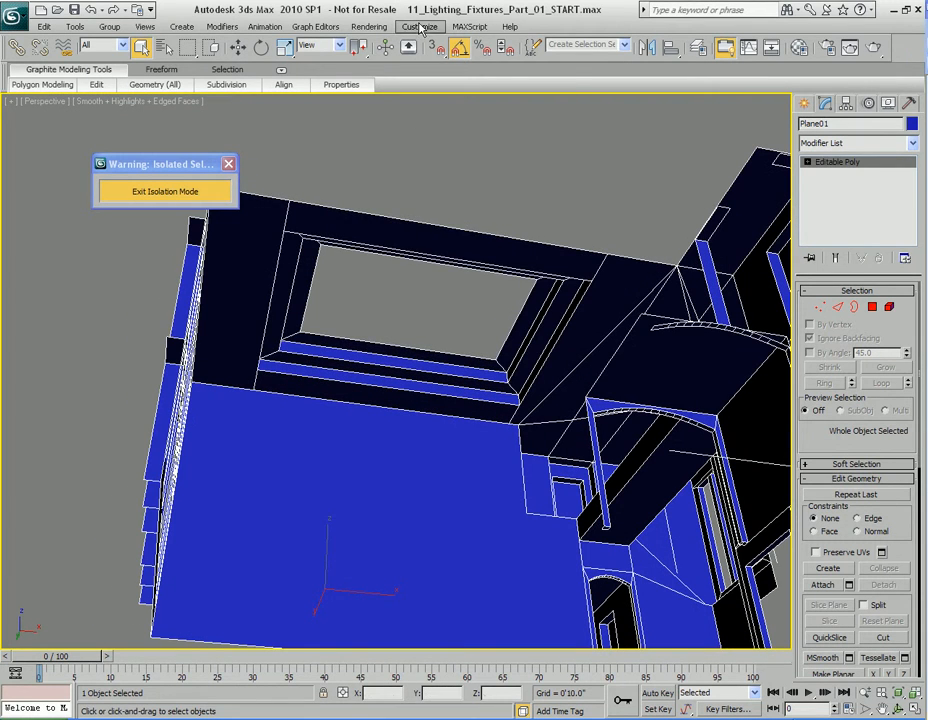
Start viewing an image file and browse to the project's sceneassets images folder Light Fixtures
{"action": "left_click", "coordinate": [369, 26]}
{"action": "left_click", "coordinate": [385, 281]}
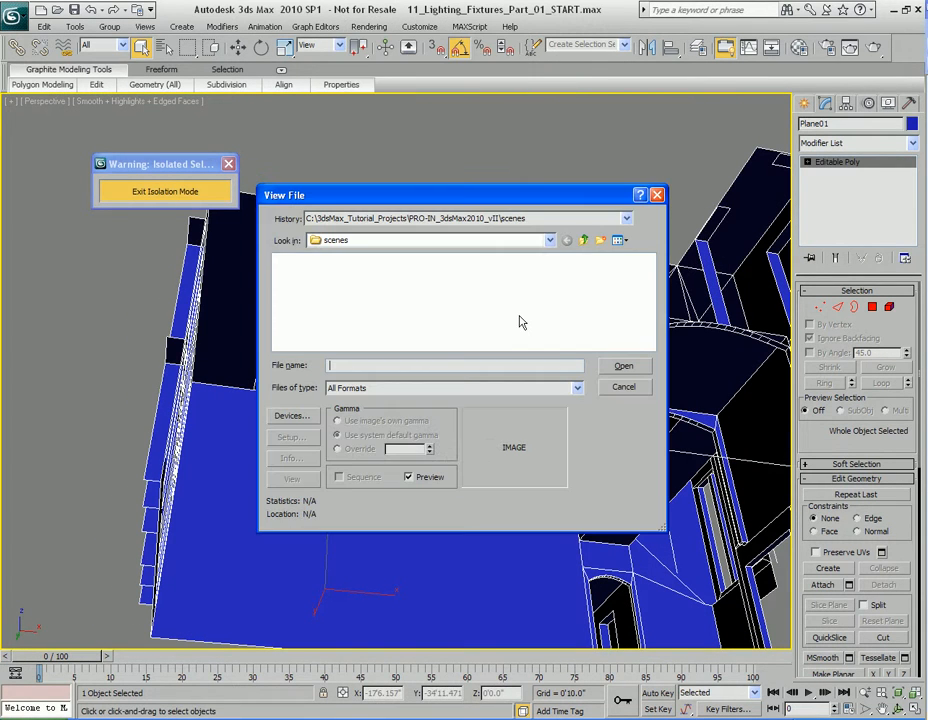
{"action": "left_click", "coordinate": [583, 240]}
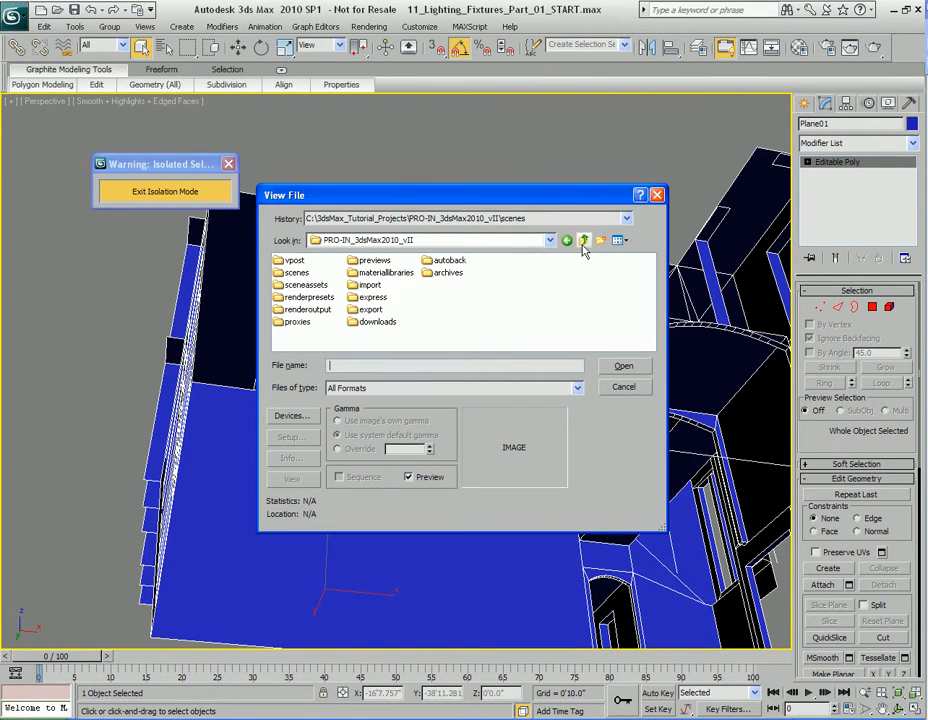
{"action": "double_click", "coordinate": [306, 285]}
{"action": "double_click", "coordinate": [298, 298]}
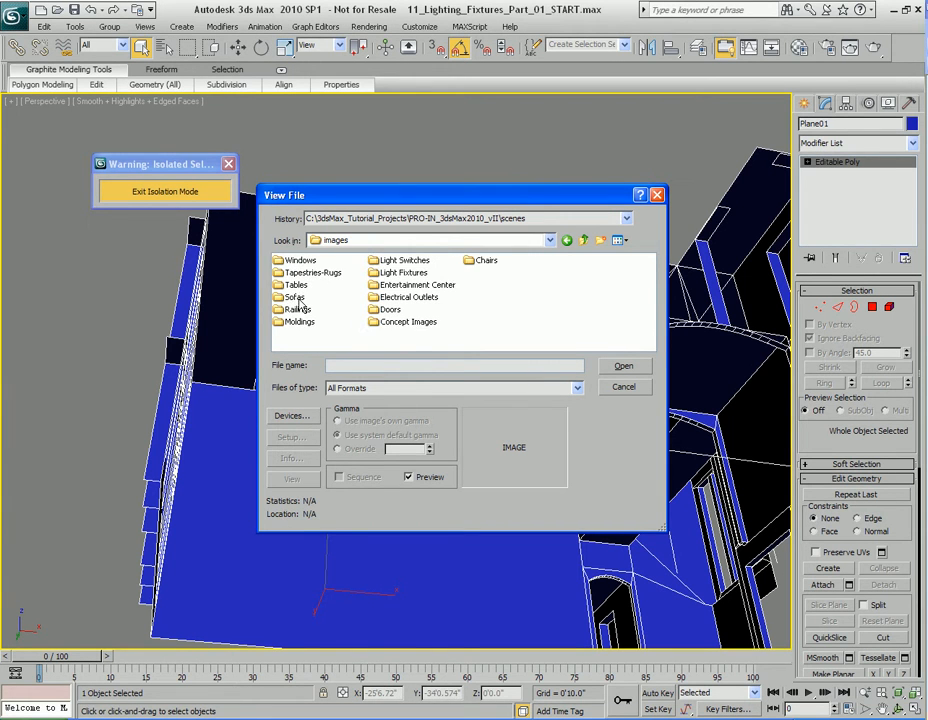
{"action": "double_click", "coordinate": [398, 273]}
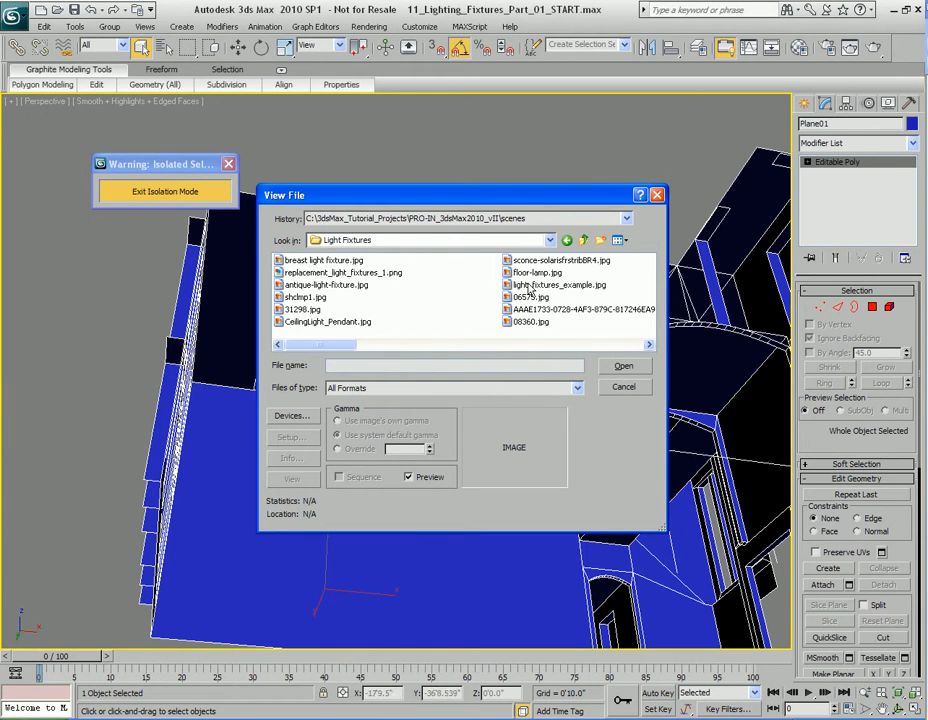
Show the files as thumbnails, view the recessed light reference 06575.jpg, and close the image
{"action": "right_click", "coordinate": [440, 286]}
{"action": "left_click", "coordinate": [625, 241]}
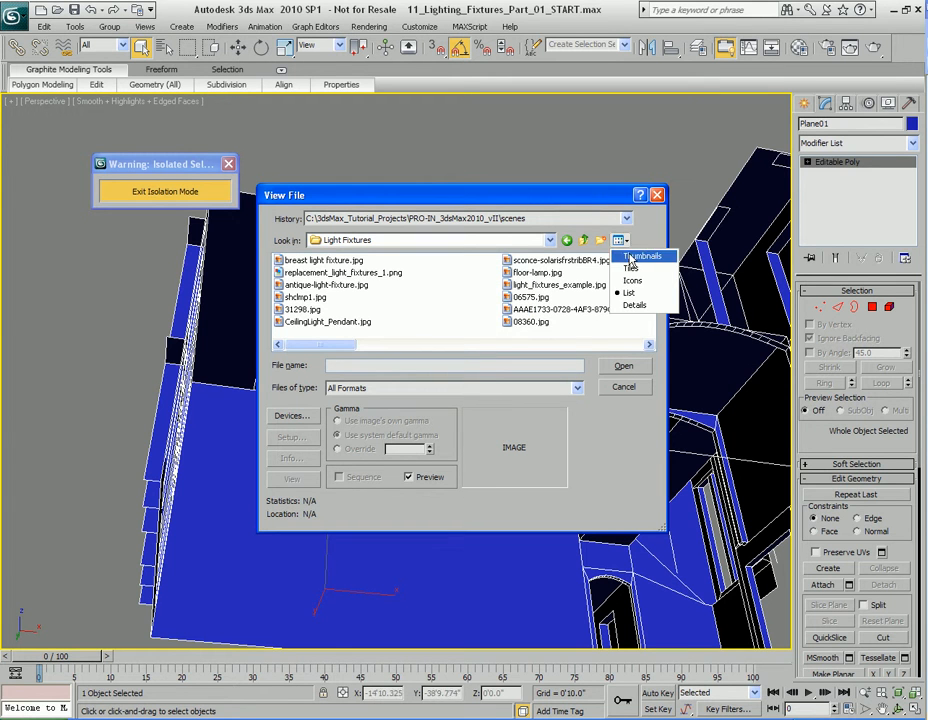
{"action": "left_click", "coordinate": [640, 256]}
{"action": "scroll", "coordinate": [455, 325], "scroll_direction": "down", "scroll_amount": 2}
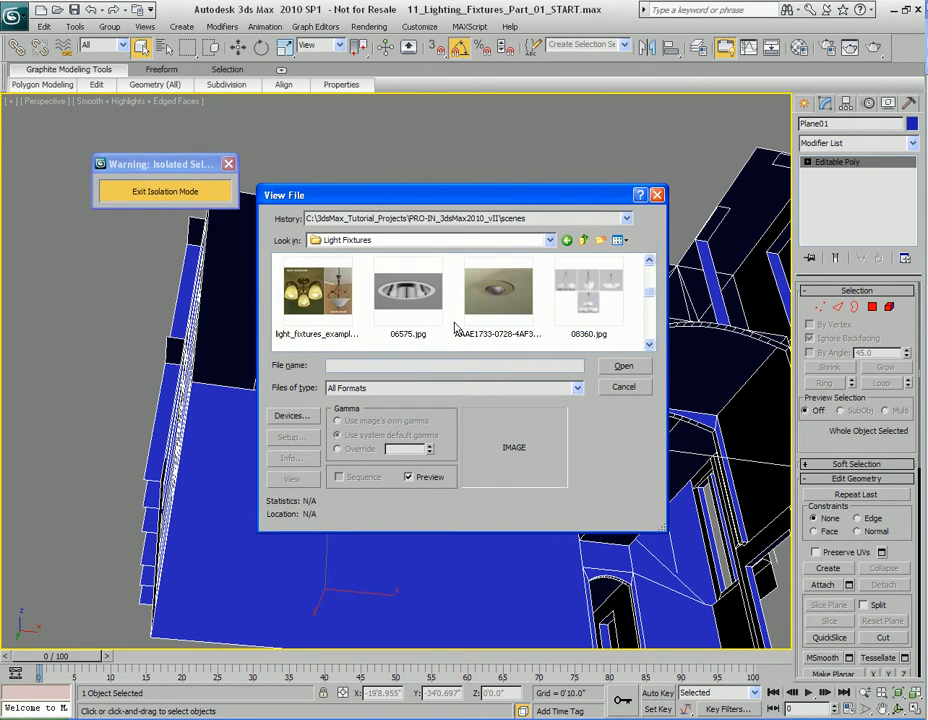
{"action": "double_click", "coordinate": [405, 292]}
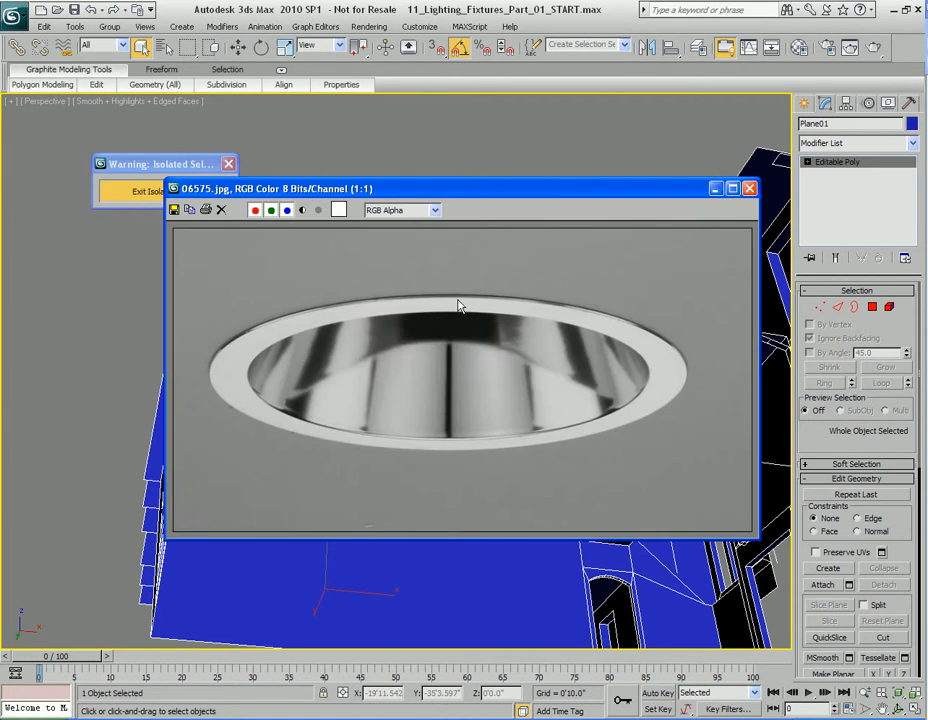
{"action": "left_click_drag", "start_coordinate": [474, 197], "coordinate": [554, 120]}
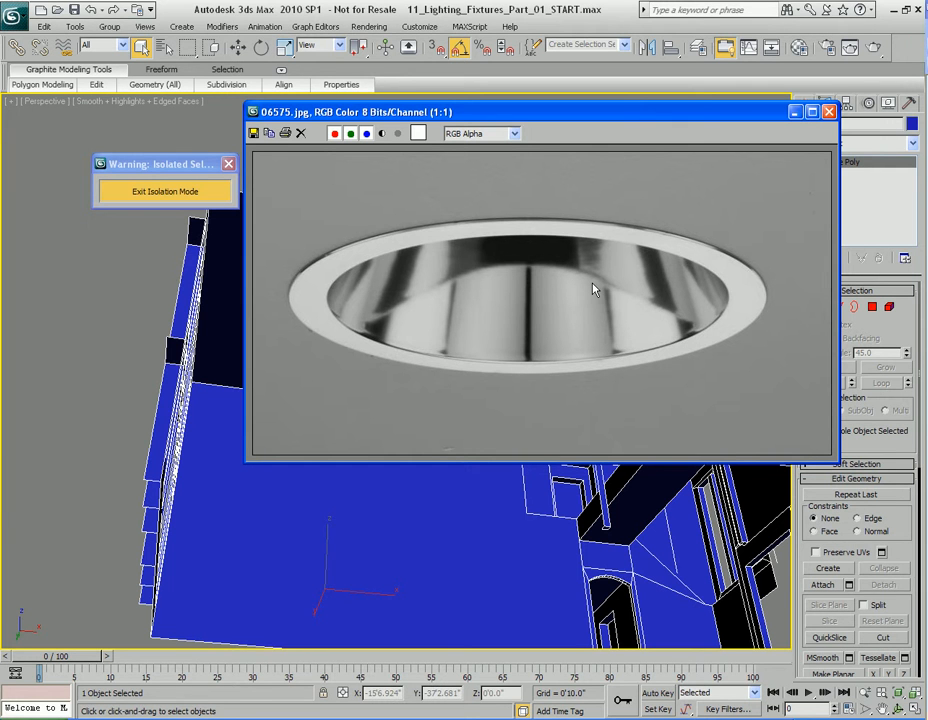
{"action": "left_click", "coordinate": [829, 111]}
Deselect the room mesh and draw a circle spline with a radius of about 1'7" on the ground outside the room
{"action": "middle_click_drag", "start_coordinate": [478, 383], "coordinate": [452, 408]}
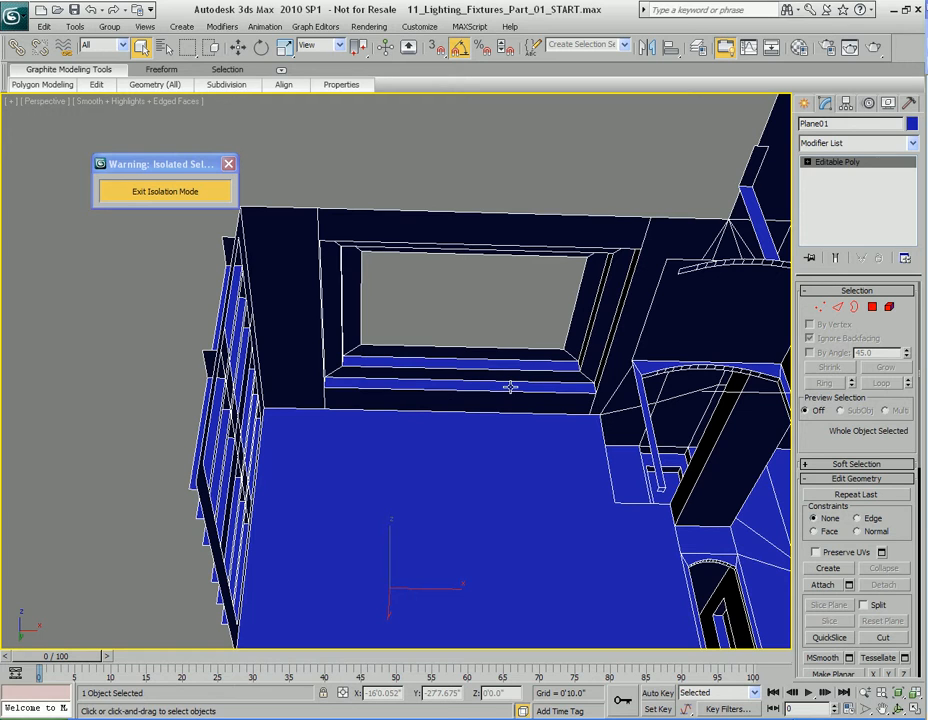
{"action": "middle_click_drag", "start_coordinate": [510, 386], "coordinate": [538, 403], "text": "alt"}
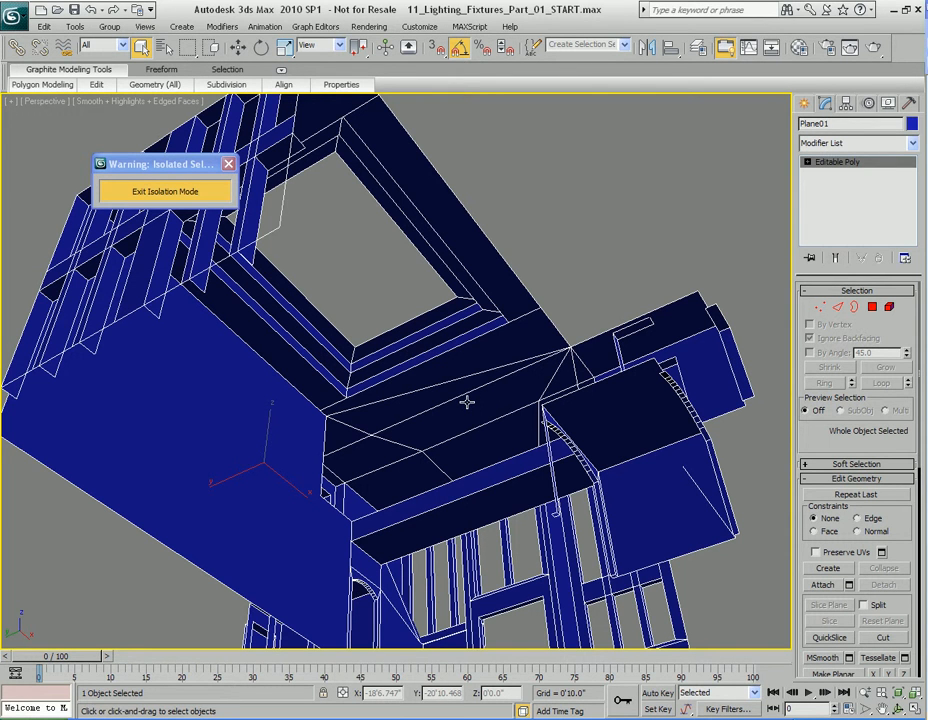
{"action": "middle_click_drag", "start_coordinate": [437, 463], "coordinate": [491, 425]}
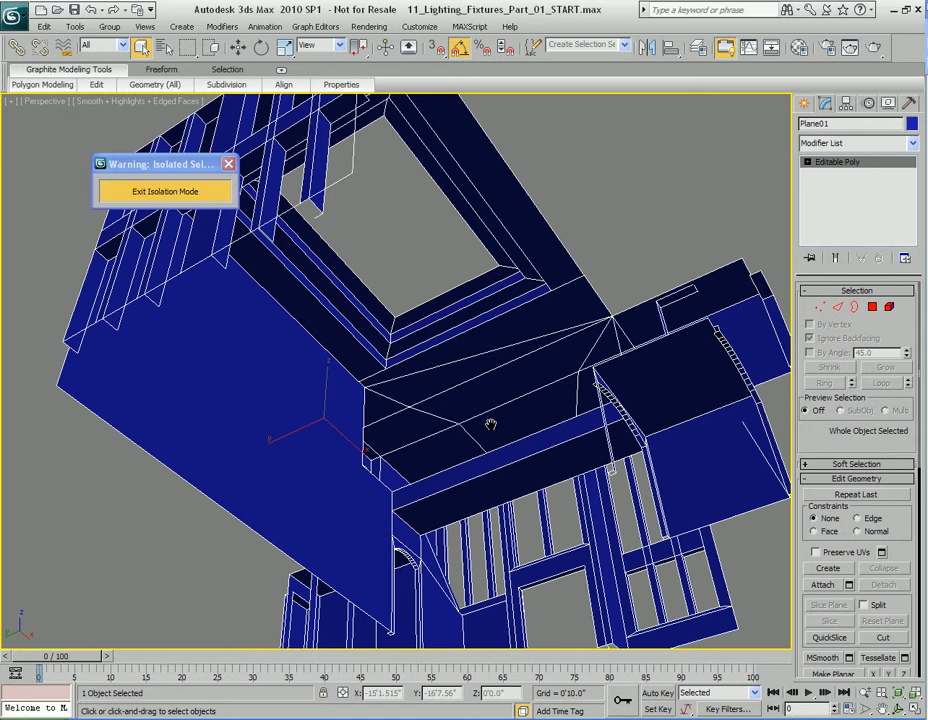
{"action": "middle_click_drag", "start_coordinate": [352, 387], "coordinate": [460, 412], "text": "alt"}
{"action": "middle_click_drag", "start_coordinate": [522, 447], "coordinate": [467, 402], "text": "alt"}
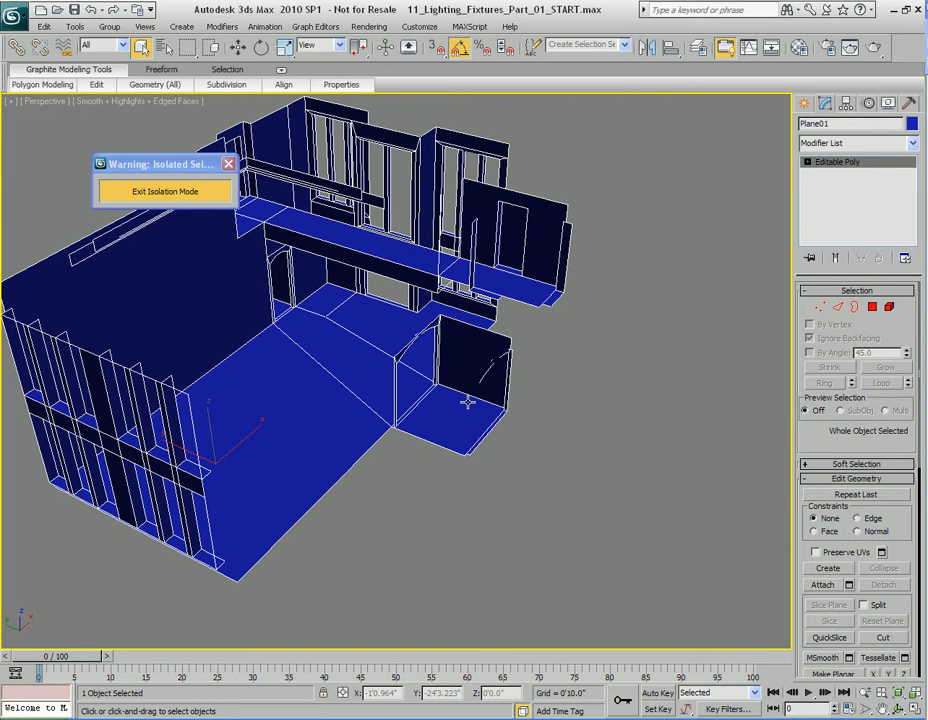
{"action": "mouse_move", "coordinate": [467, 402]}
{"action": "middle_mouse_down", "text": "alt"}
{"action": "mouse_move", "coordinate": [472, 387]}
{"action": "mouse_move", "coordinate": [480, 392]}
{"action": "middle_mouse_up", "text": "alt"}
{"action": "left_click", "coordinate": [528, 416]}
{"action": "middle_click_drag", "start_coordinate": [528, 416], "coordinate": [576, 422], "text": "alt"}
{"action": "right_click", "coordinate": [576, 420]}
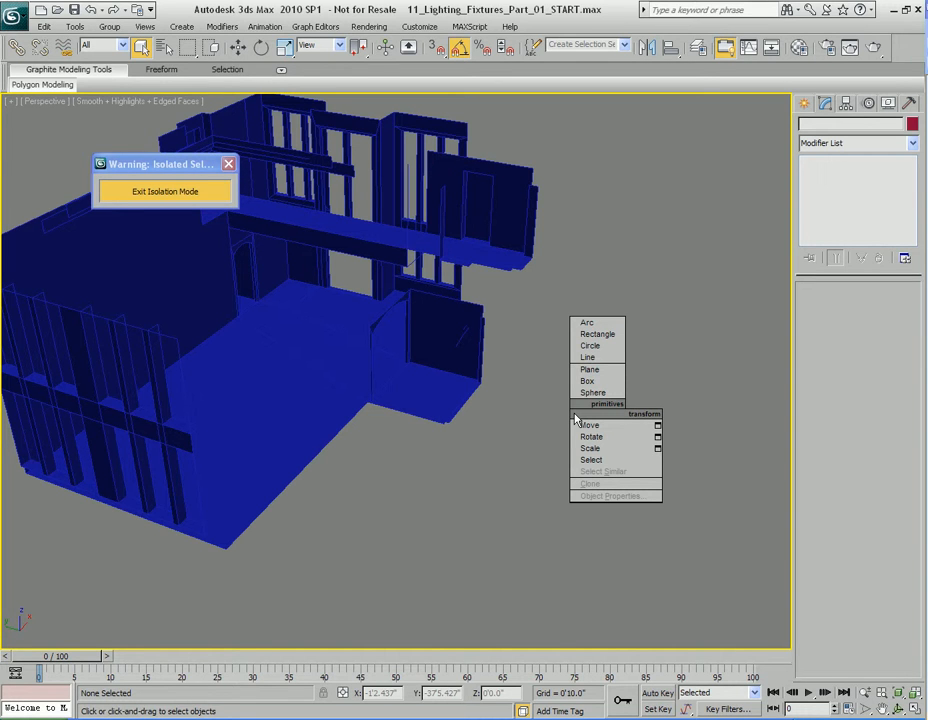
{"action": "left_click", "coordinate": [590, 346]}
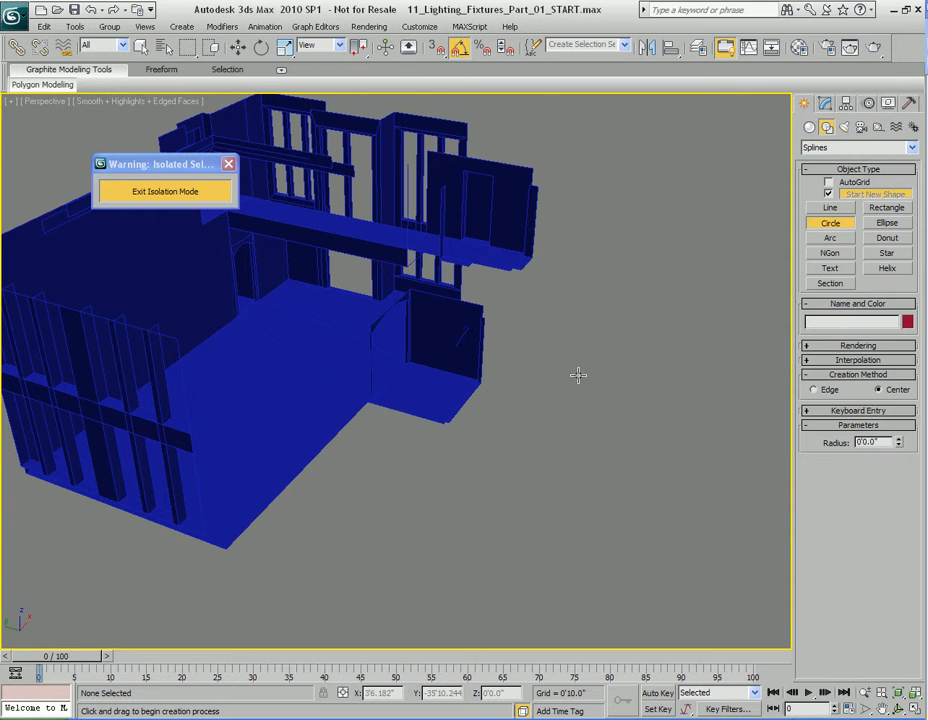
{"action": "scroll", "coordinate": [526, 422], "scroll_direction": "up", "scroll_amount": 5}
{"action": "left_click_drag", "start_coordinate": [467, 409], "coordinate": [479, 429]}
{"action": "right_click", "coordinate": [454, 400]}
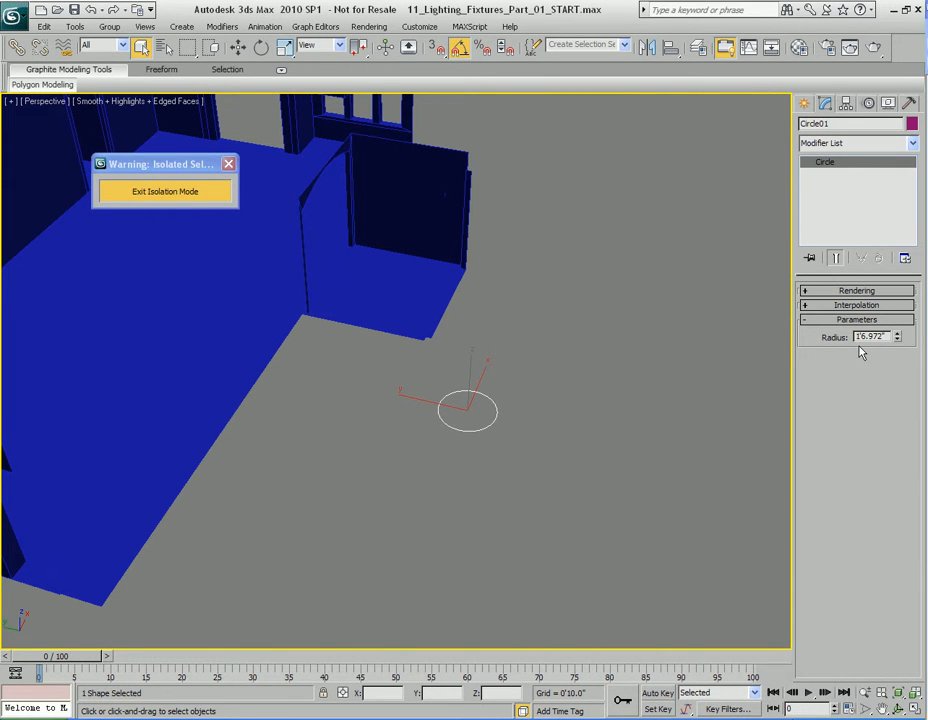
Set the circle's radius to 0'3.0"
{"action": "left_click_drag", "start_coordinate": [877, 337], "coordinate": [857, 337]}
{"action": "type", "text": "1'3\""}
{"action": "key", "text": "Return"}
{"action": "middle_click_drag", "start_coordinate": [444, 455], "coordinate": [480, 485]}
{"action": "scroll", "coordinate": [526, 499], "scroll_direction": "up", "scroll_amount": 5}
{"action": "middle_click_drag", "start_coordinate": [690, 540], "coordinate": [480, 450]}
{"action": "middle_click_drag", "start_coordinate": [421, 411], "coordinate": [464, 383]}
{"action": "scroll", "coordinate": [497, 408], "scroll_direction": "down", "scroll_amount": 5}
{"action": "scroll", "coordinate": [464, 383], "scroll_direction": "up", "scroll_amount": 5}
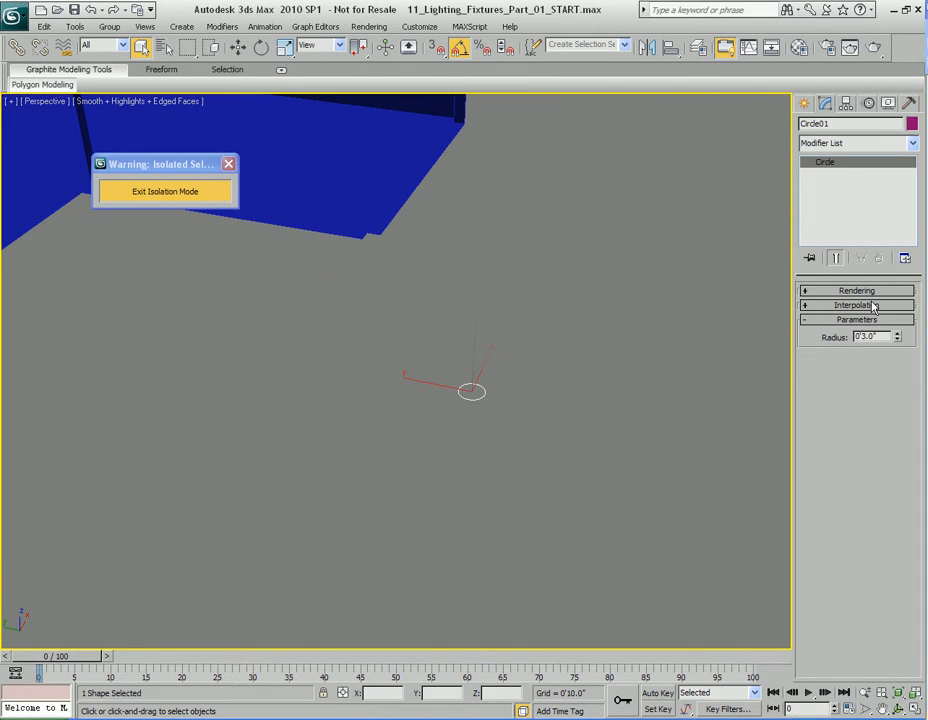
Set the circle's interpolation steps to 4
{"action": "left_click", "coordinate": [856, 291]}
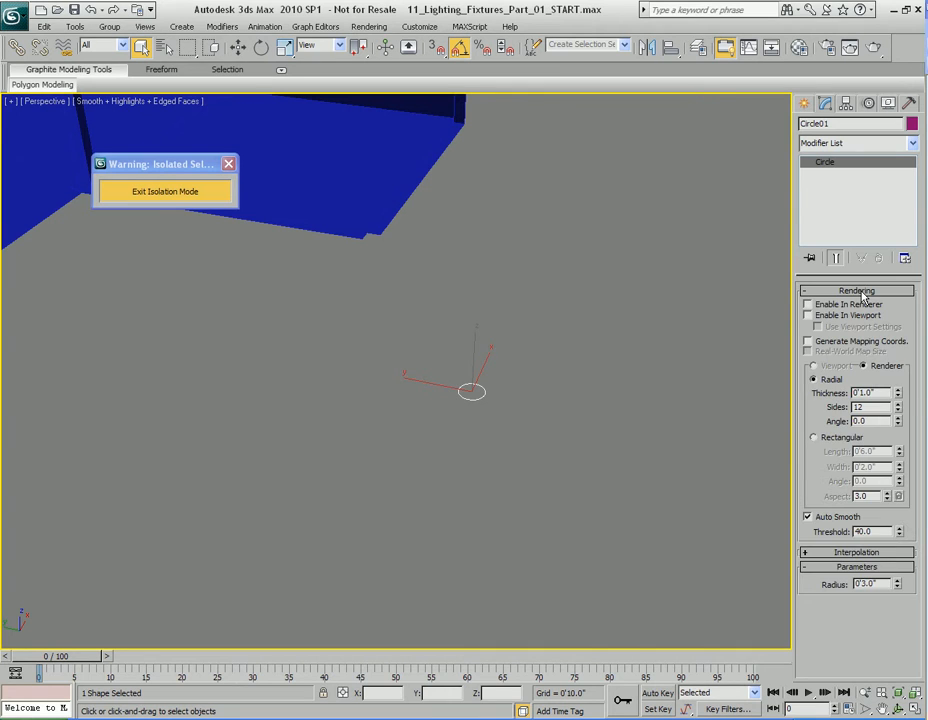
{"action": "left_click", "coordinate": [861, 292]}
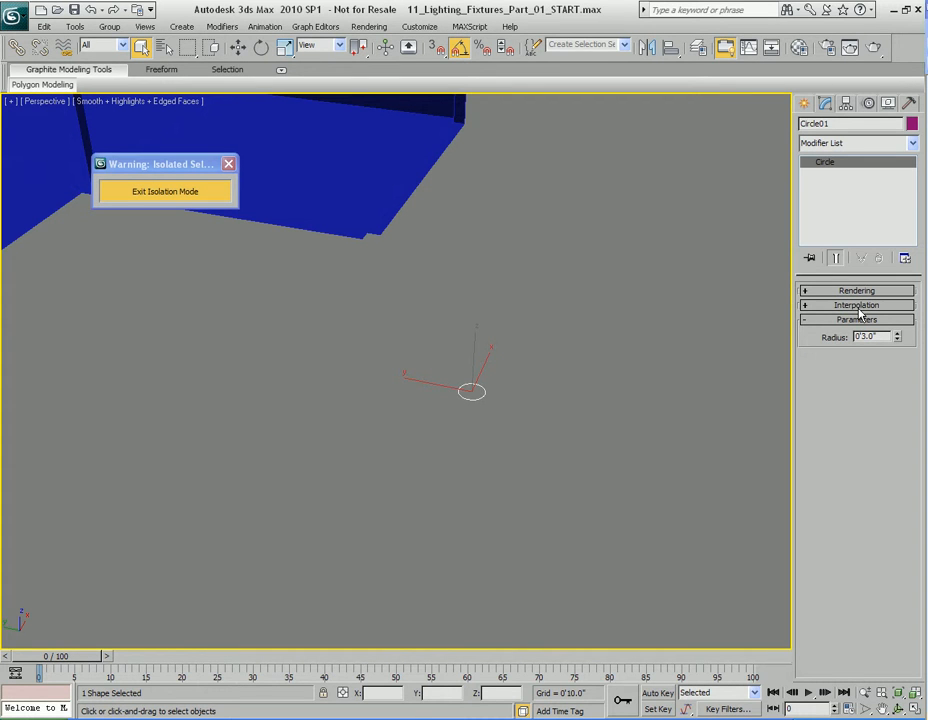
{"action": "left_click", "coordinate": [858, 305]}
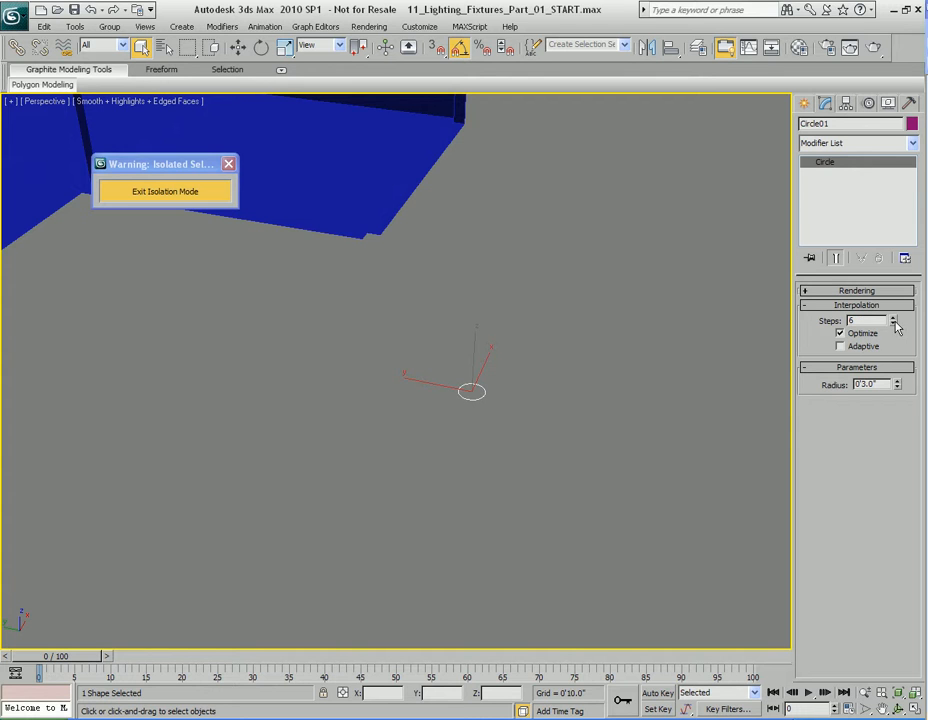
{"action": "middle_click_drag", "start_coordinate": [505, 426], "coordinate": [452, 422]}
{"action": "scroll", "coordinate": [452, 422], "scroll_direction": "up", "scroll_amount": 6}
{"action": "middle_click_drag", "start_coordinate": [579, 440], "coordinate": [510, 389]}
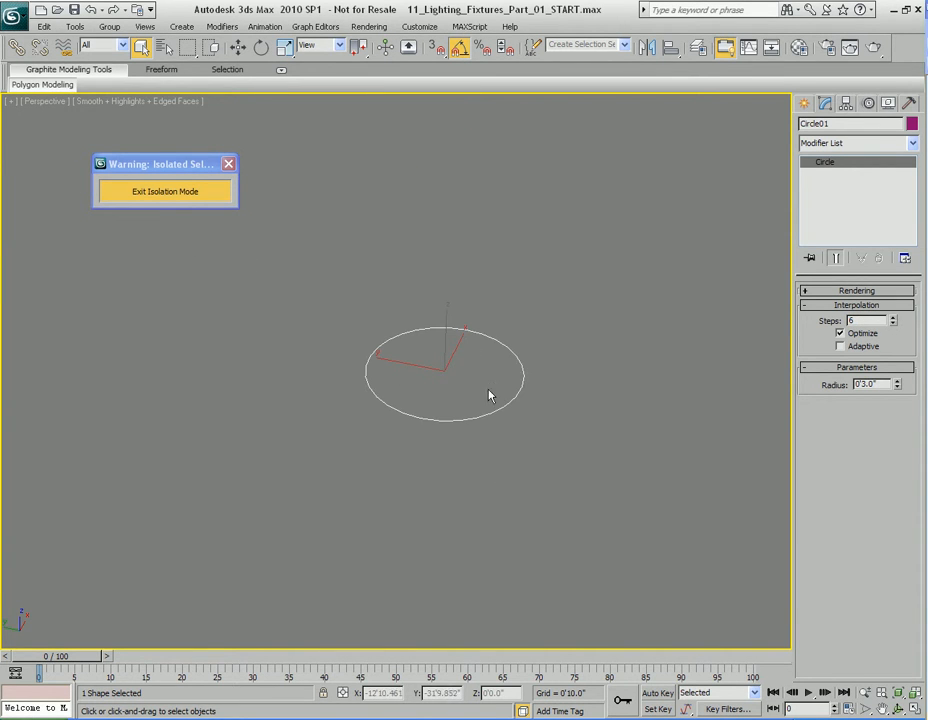
{"action": "left_click", "coordinate": [893, 325]}
{"action": "left_click", "coordinate": [893, 325]}
{"action": "left_click", "coordinate": [893, 325]}
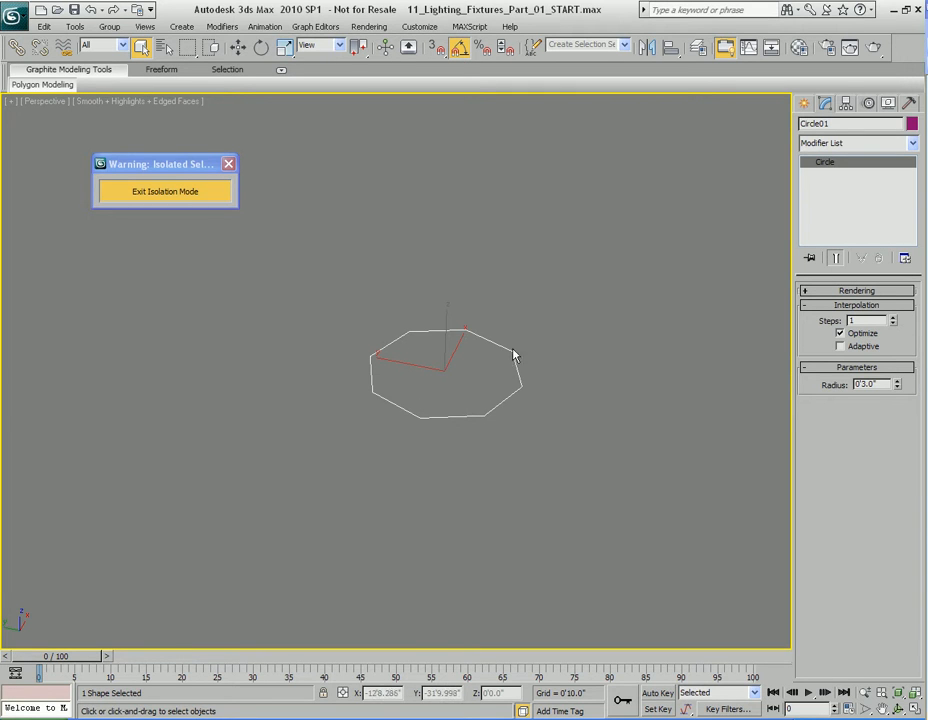
{"action": "left_click", "coordinate": [895, 318]}
{"action": "left_click", "coordinate": [895, 318]}
{"action": "left_click", "coordinate": [895, 318]}
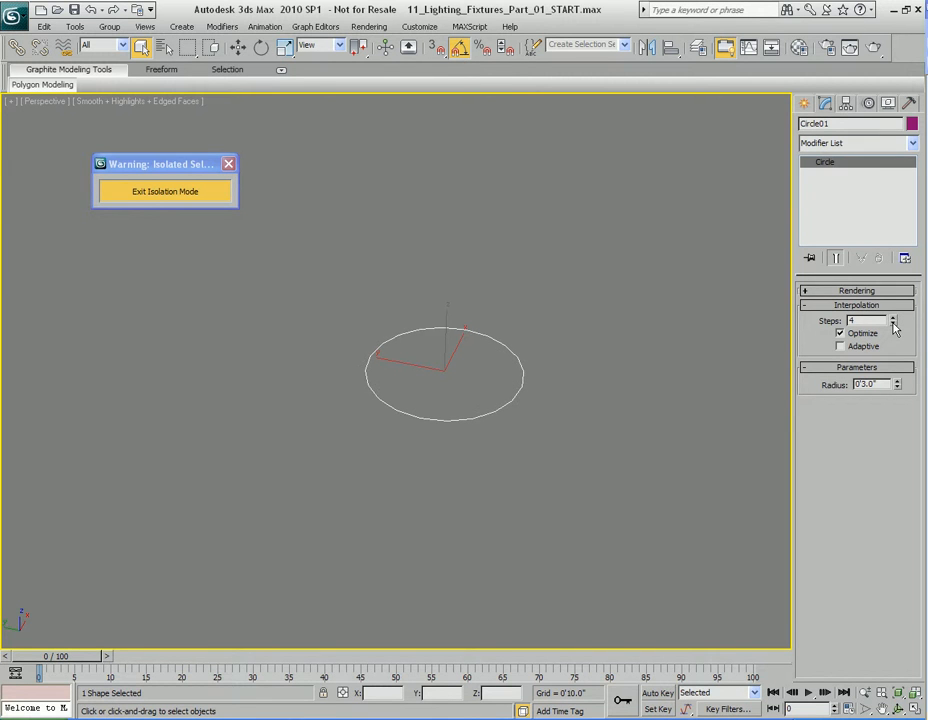
Move the circle up to a height of about 19'3" and into the building to about Y -7'1.6"
{"action": "middle_click_drag", "start_coordinate": [475, 383], "coordinate": [512, 437]}
{"action": "scroll", "coordinate": [512, 437], "scroll_direction": "down", "scroll_amount": 10}
{"action": "middle_click_drag", "start_coordinate": [432, 391], "coordinate": [619, 561]}
{"action": "key", "text": "w"}
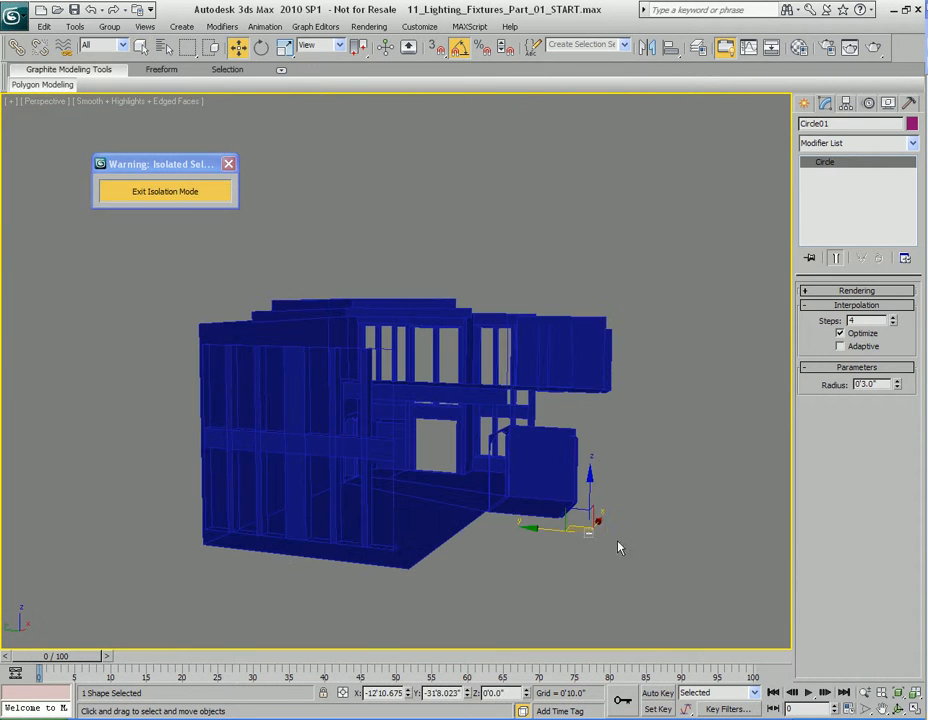
{"action": "left_click_drag", "start_coordinate": [590, 486], "coordinate": [582, 283]}
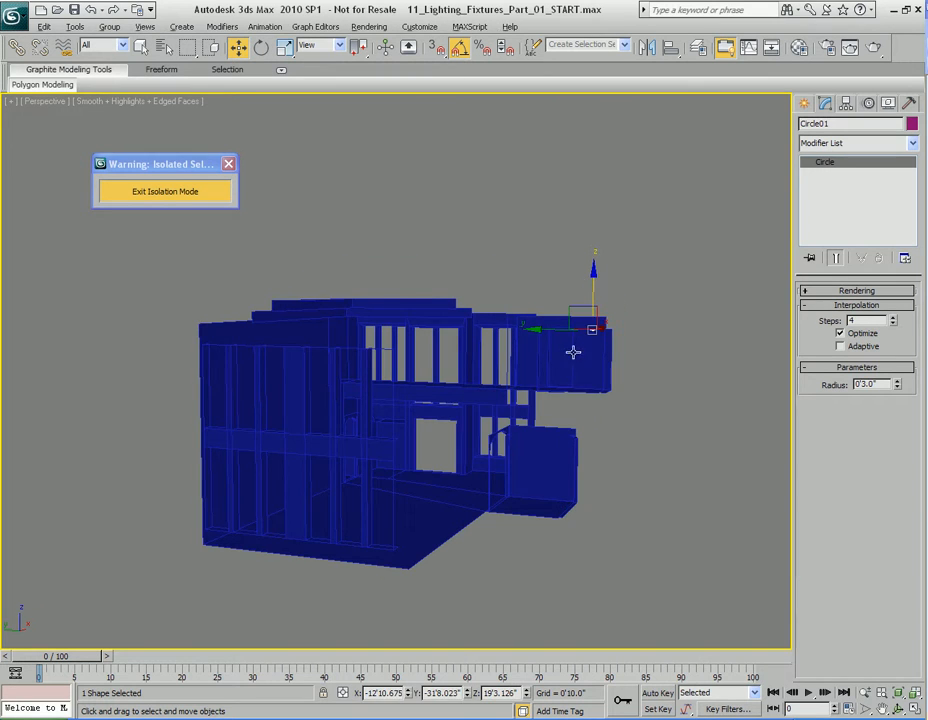
{"action": "middle_click_drag", "start_coordinate": [574, 350], "coordinate": [567, 401], "text": "alt"}
{"action": "left_click_drag", "start_coordinate": [569, 342], "coordinate": [330, 289]}
{"action": "middle_click_drag", "start_coordinate": [468, 400], "coordinate": [374, 302], "text": "alt"}
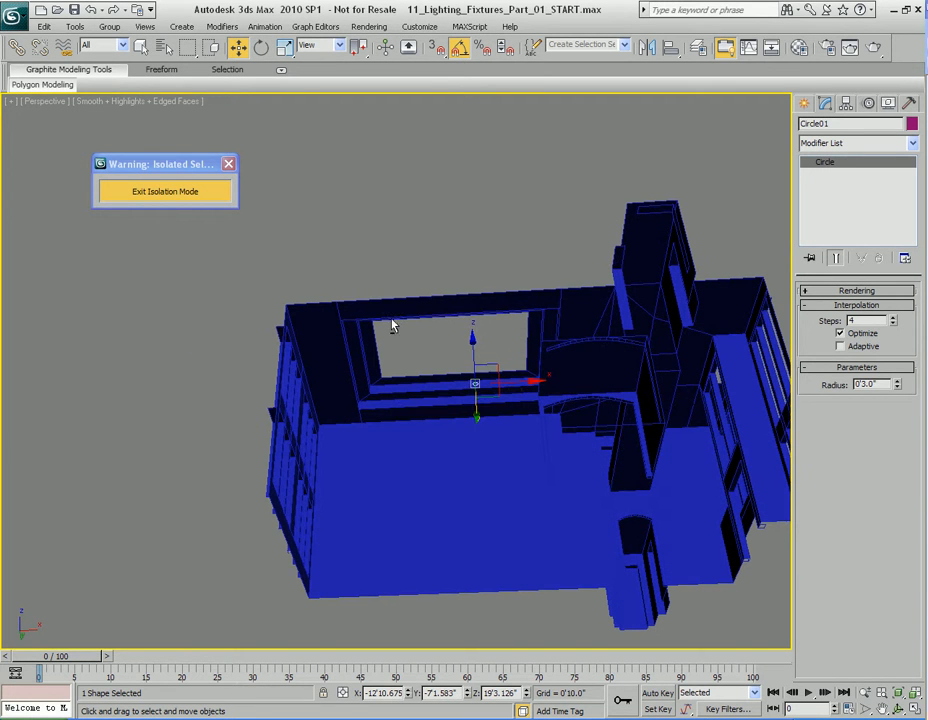
Move the circle beneath the ceiling border beside the window wall, to about X -26'9" and Y -9'9"
{"action": "left_click_drag", "start_coordinate": [517, 384], "coordinate": [382, 387]}
{"action": "middle_click_drag", "start_coordinate": [534, 480], "coordinate": [468, 469], "text": "alt"}
{"action": "scroll", "coordinate": [467, 468], "scroll_direction": "up", "scroll_amount": 8}
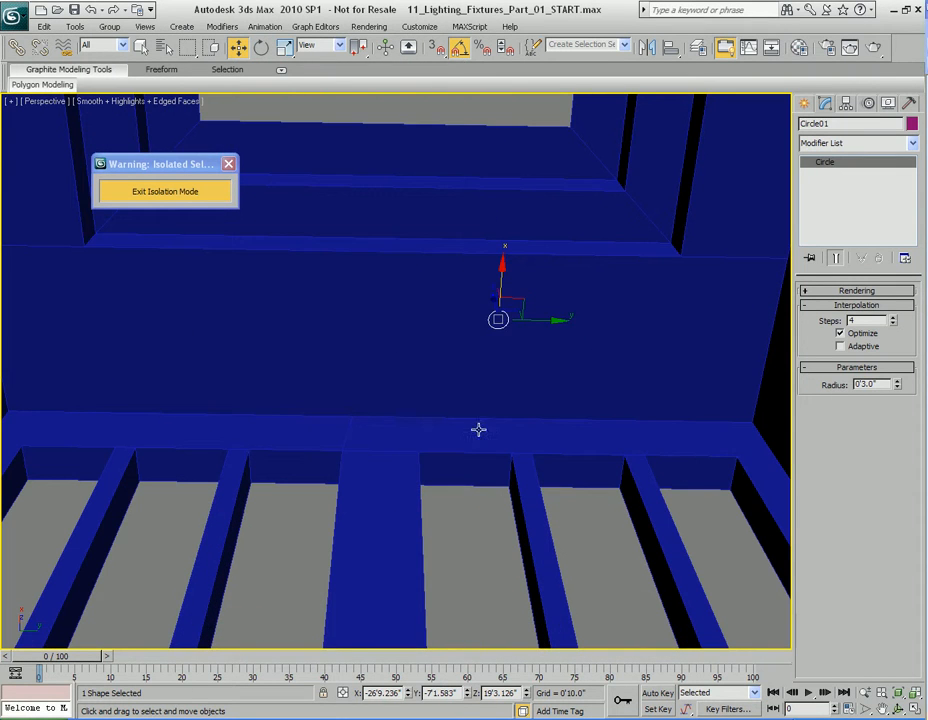
{"action": "left_click_drag", "start_coordinate": [555, 320], "coordinate": [441, 320]}
{"action": "middle_click_drag", "start_coordinate": [441, 320], "coordinate": [512, 506], "text": "alt"}
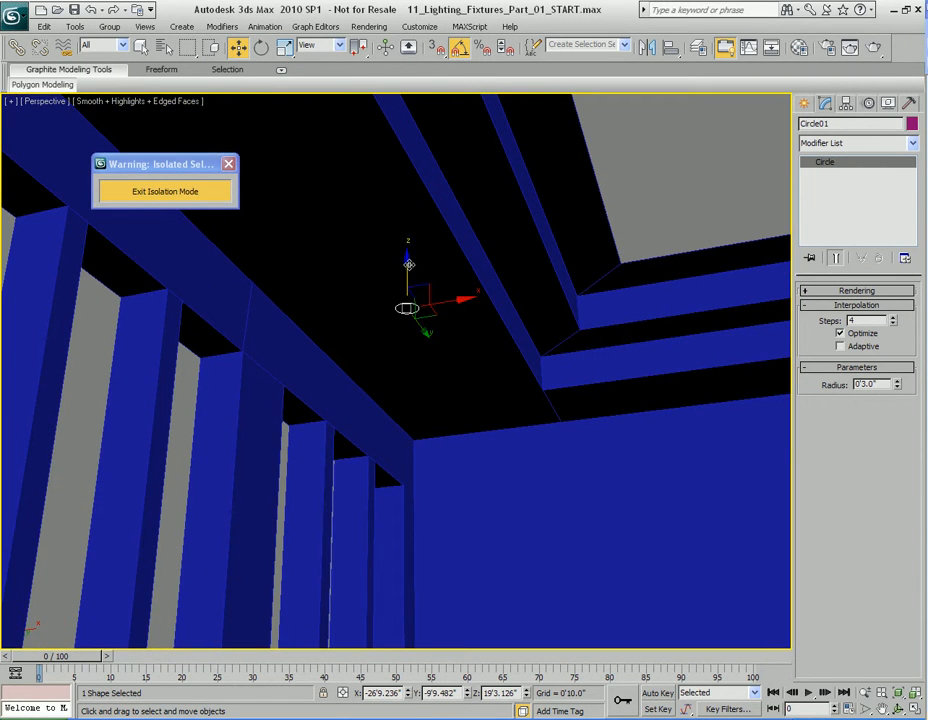
Raise the circle to the ceiling surface at about Z 19'10" and centre it on the border between the window wall and the ceiling recess
{"action": "mouse_move", "coordinate": [408, 264]}
{"action": "left_mouse_down"}
{"action": "mouse_move", "coordinate": [408, 218]}
{"action": "mouse_move", "coordinate": [405, 240]}
{"action": "left_mouse_up"}
{"action": "middle_click_drag", "start_coordinate": [563, 373], "coordinate": [479, 361], "text": "alt"}
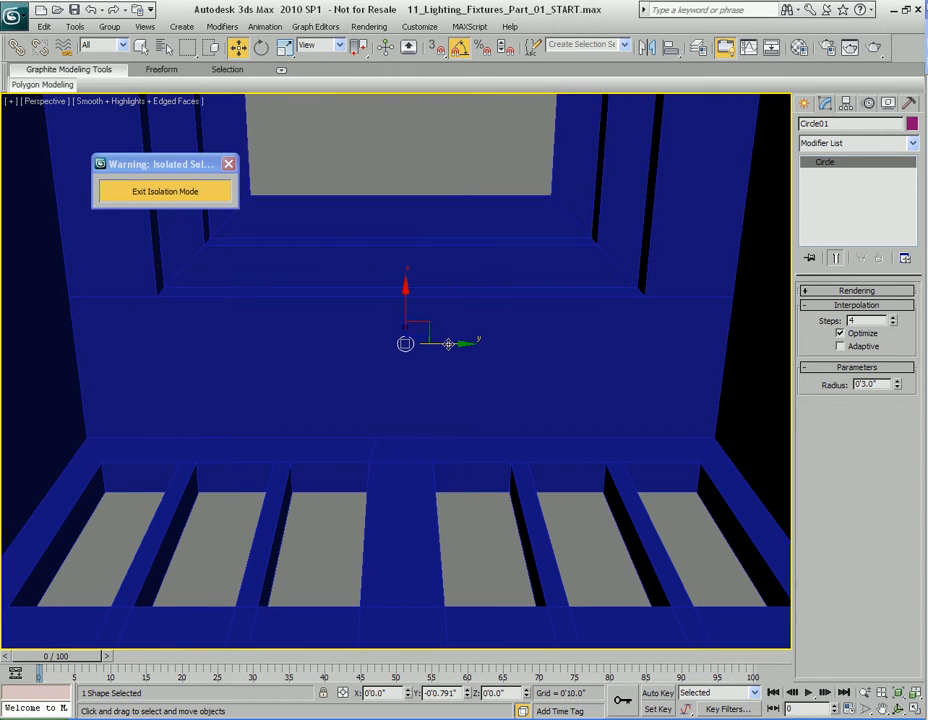
{"action": "middle_click_drag", "start_coordinate": [420, 375], "coordinate": [437, 343], "text": "alt"}
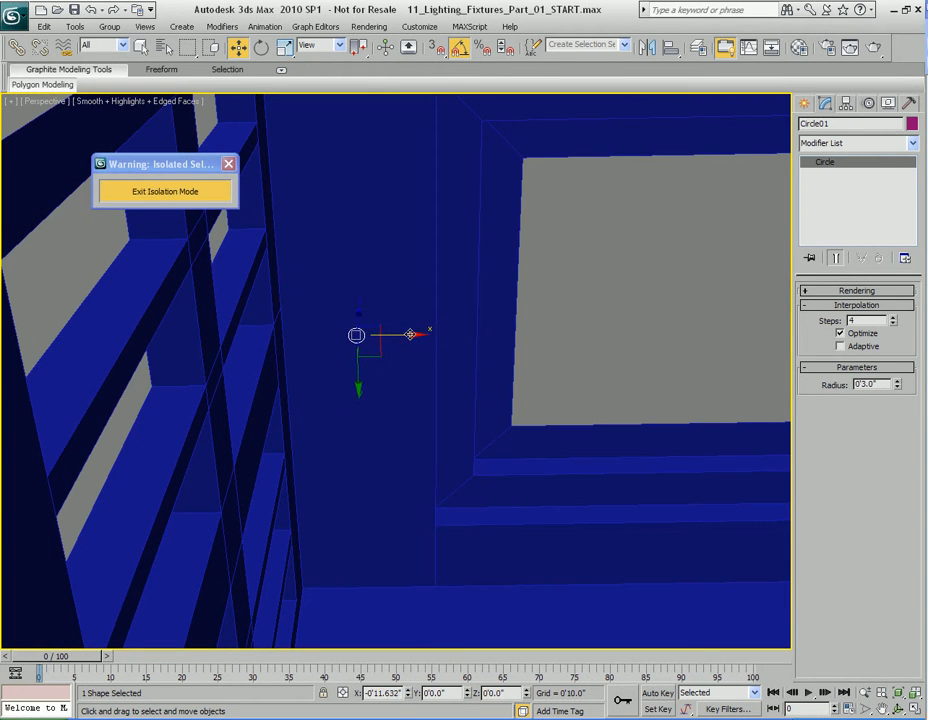
{"action": "middle_click_drag", "start_coordinate": [590, 381], "coordinate": [497, 387], "text": "alt"}
{"action": "key", "text": "q"}
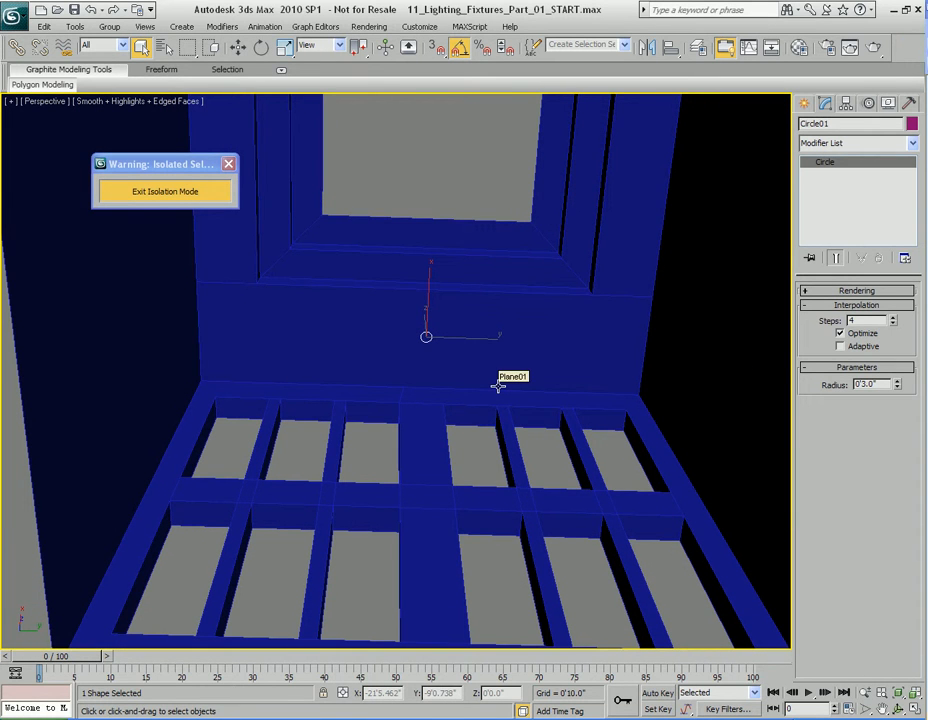
{"action": "middle_click_drag", "start_coordinate": [498, 386], "coordinate": [454, 329], "text": "alt"}
{"action": "key", "text": "w"}
{"action": "key", "text": "q"}
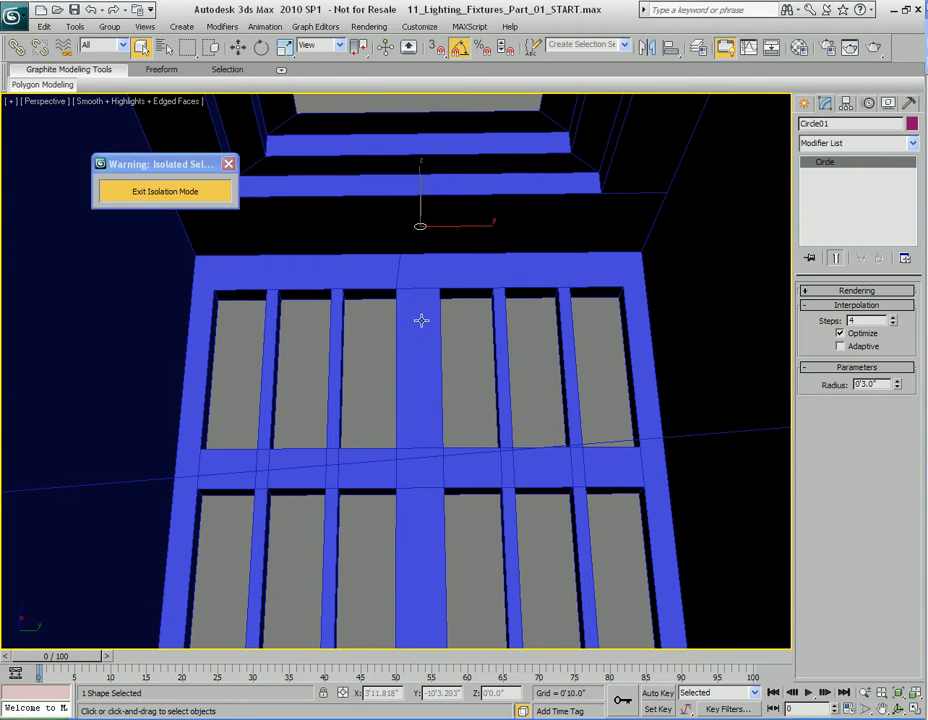
Clone the ceiling circle along the window-wall border in the negative Y direction, placing the copy at about Y -14'11"
{"action": "middle_click_drag", "start_coordinate": [417, 386], "coordinate": [476, 335], "text": "alt"}
{"action": "key", "text": "w"}
{"action": "left_click_drag", "start_coordinate": [479, 320], "coordinate": [363, 320], "text": "shift"}
{"action": "left_click", "coordinate": [472, 429]}
{"action": "middle_click_drag", "start_coordinate": [384, 418], "coordinate": [474, 409]}
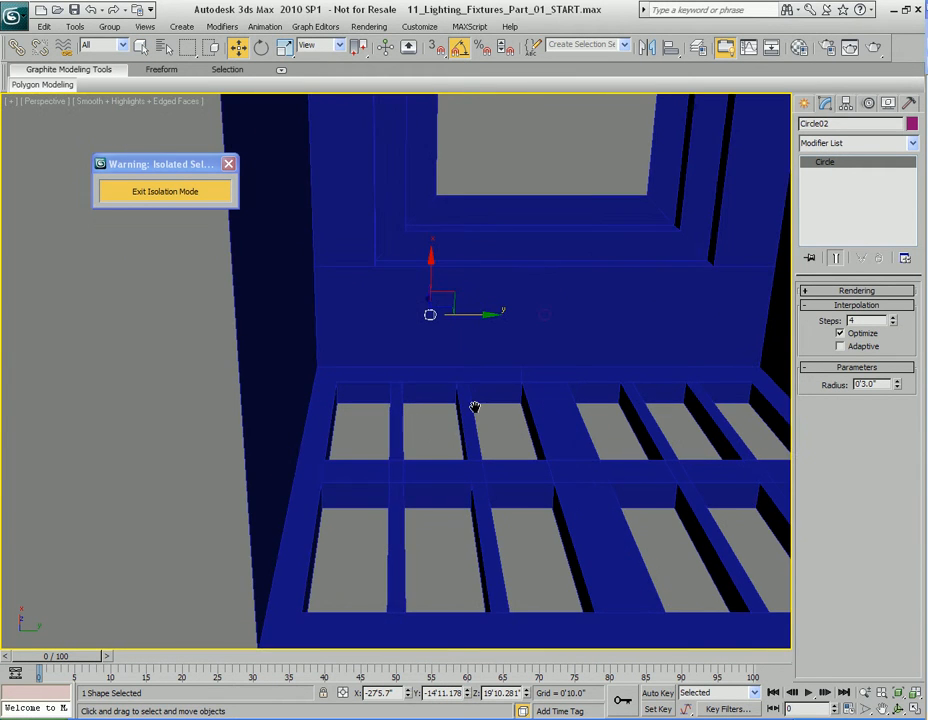
{"action": "middle_click_drag", "start_coordinate": [474, 317], "coordinate": [354, 349]}
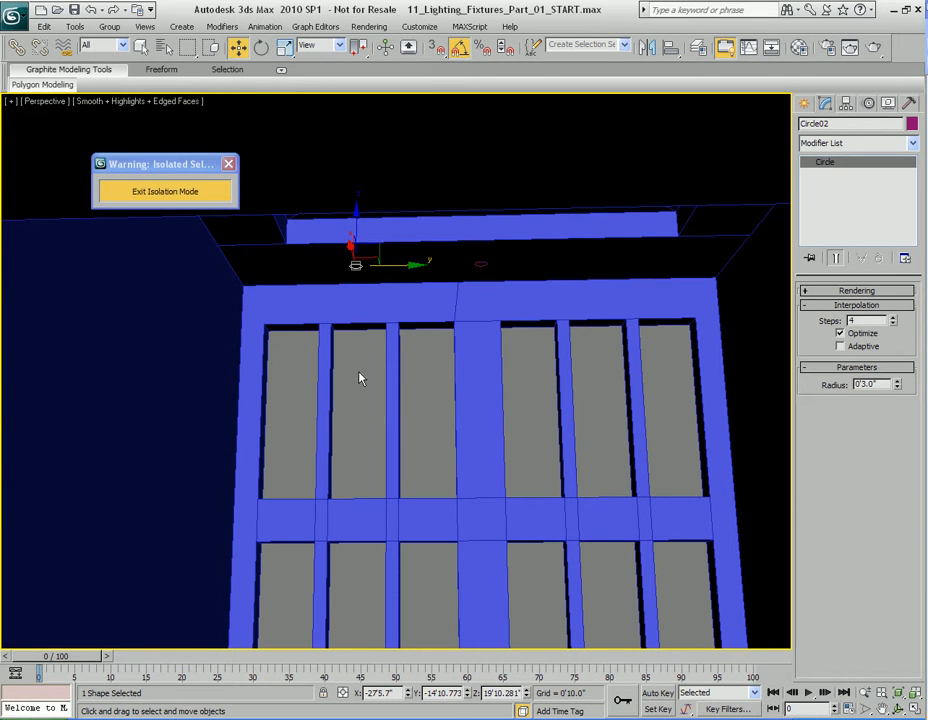
Clone a third circle to the other side of the middle one and adjust its position for even spacing along the border
{"action": "middle_click_drag", "start_coordinate": [359, 409], "coordinate": [369, 342], "text": "alt"}
{"action": "left_click_drag", "start_coordinate": [291, 278], "coordinate": [520, 292], "text": "shift"}
{"action": "left_click", "coordinate": [484, 426]}
{"action": "middle_click_drag", "start_coordinate": [487, 425], "coordinate": [456, 373], "text": "alt"}
{"action": "left_click_drag", "start_coordinate": [451, 297], "coordinate": [463, 297]}
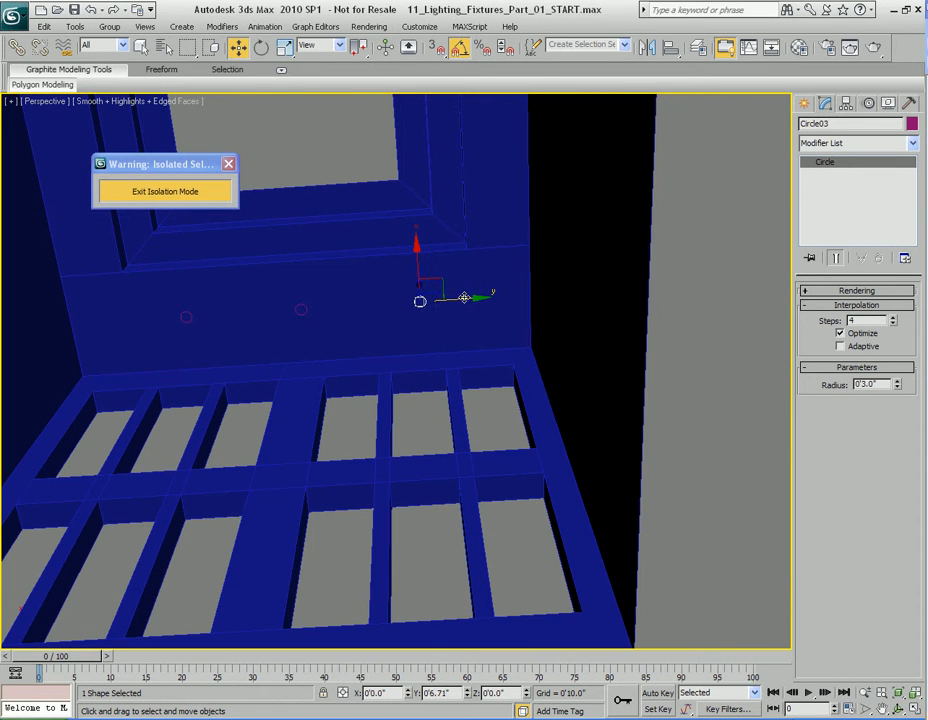
{"action": "middle_click_drag", "start_coordinate": [424, 404], "coordinate": [474, 377], "text": "alt"}
{"action": "key", "text": "q"}
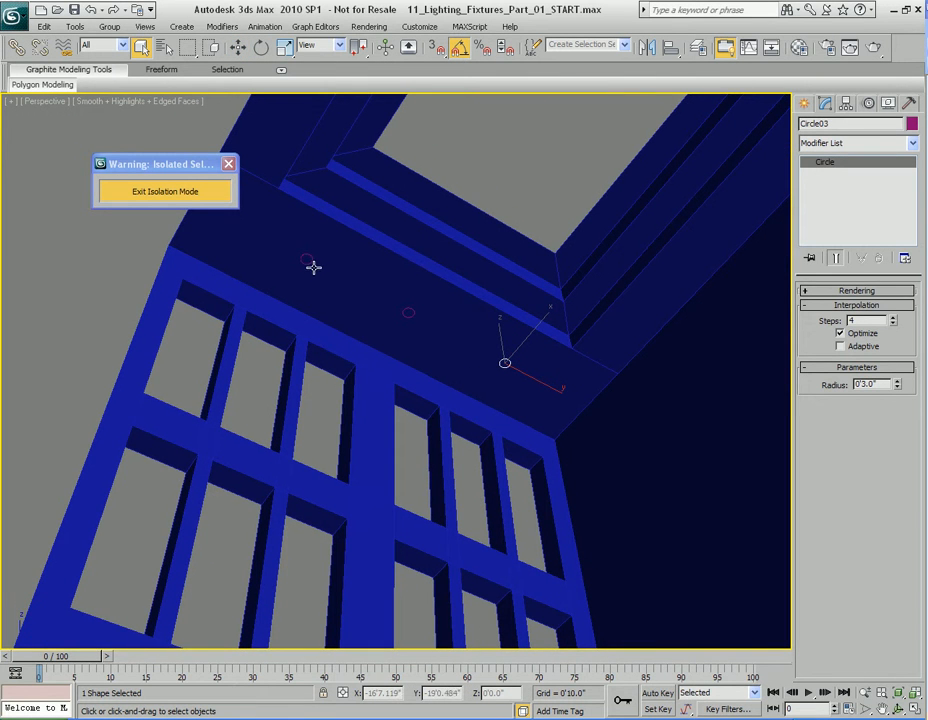
Select only the room mesh Plane01 and freeze it
{"action": "middle_click_drag", "start_coordinate": [474, 333], "coordinate": [454, 382], "text": "alt"}
{"action": "left_click_drag", "start_coordinate": [276, 272], "coordinate": [511, 458]}
{"action": "left_click", "coordinate": [491, 304]}
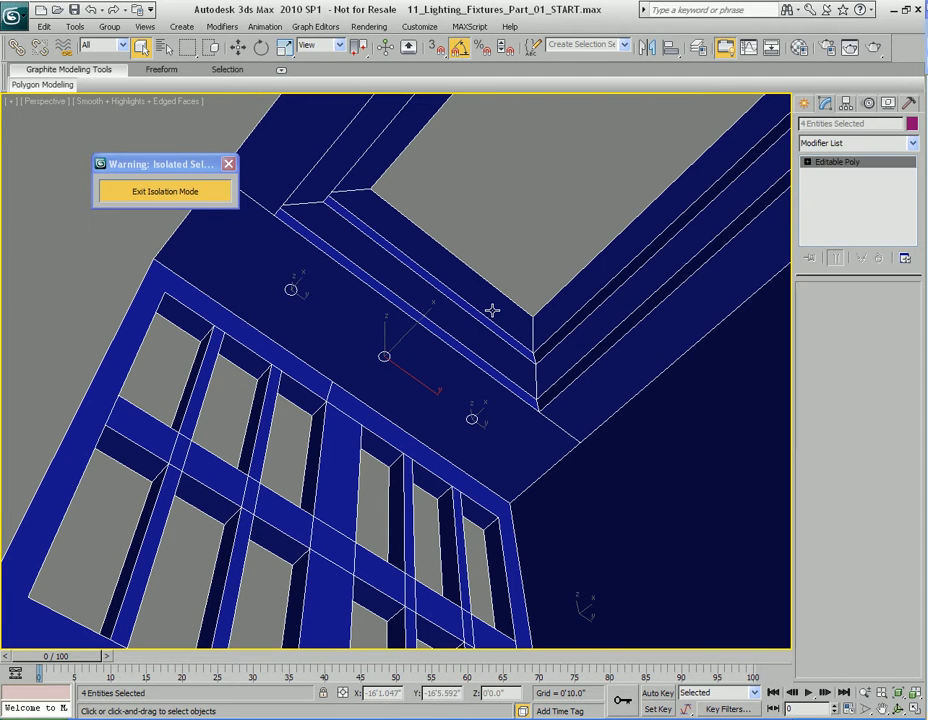
{"action": "right_click", "coordinate": [408, 276]}
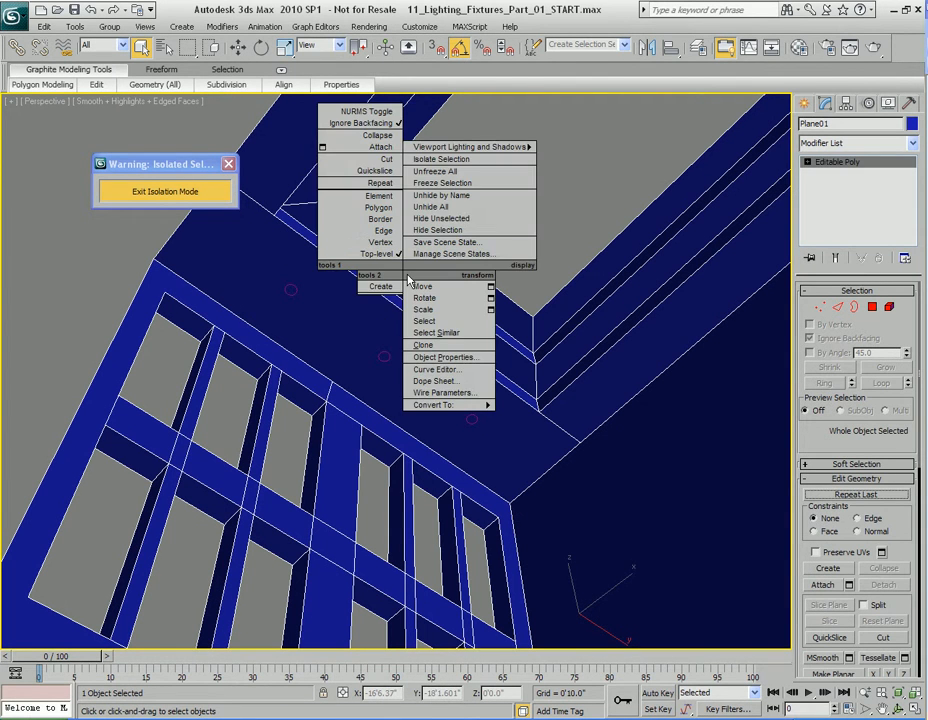
{"action": "left_click", "coordinate": [462, 184]}
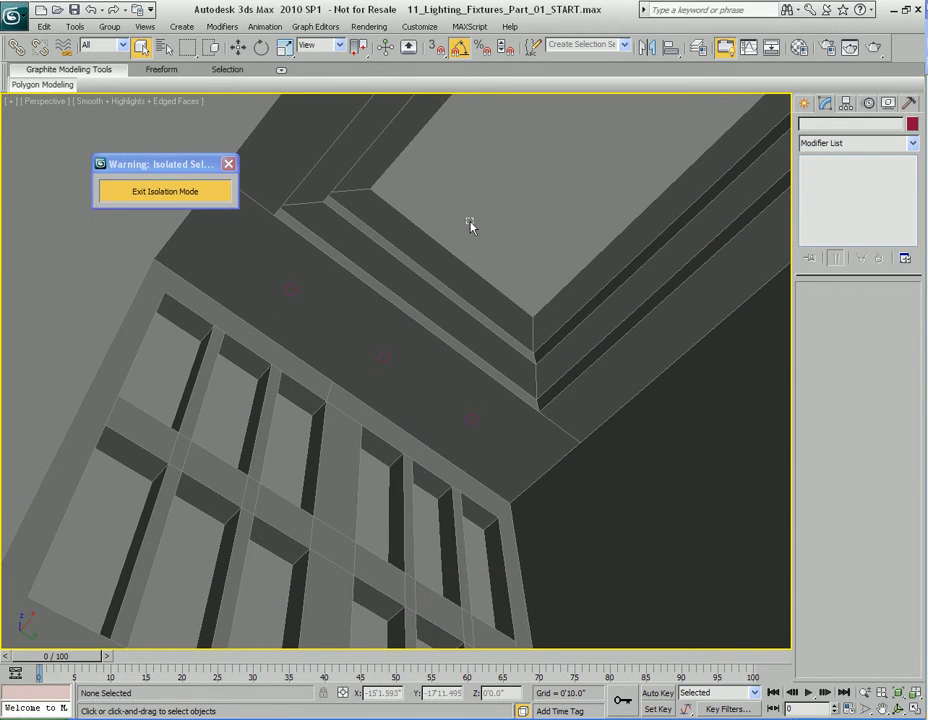
Select the three ceiling circles, change their object colour to yellow-green, and deselect them
{"action": "middle_click_drag", "start_coordinate": [259, 277], "coordinate": [333, 321], "text": "alt"}
{"action": "left_click_drag", "start_coordinate": [249, 325], "coordinate": [544, 400]}
{"action": "middle_click_drag", "start_coordinate": [400, 402], "coordinate": [393, 371], "text": "alt"}
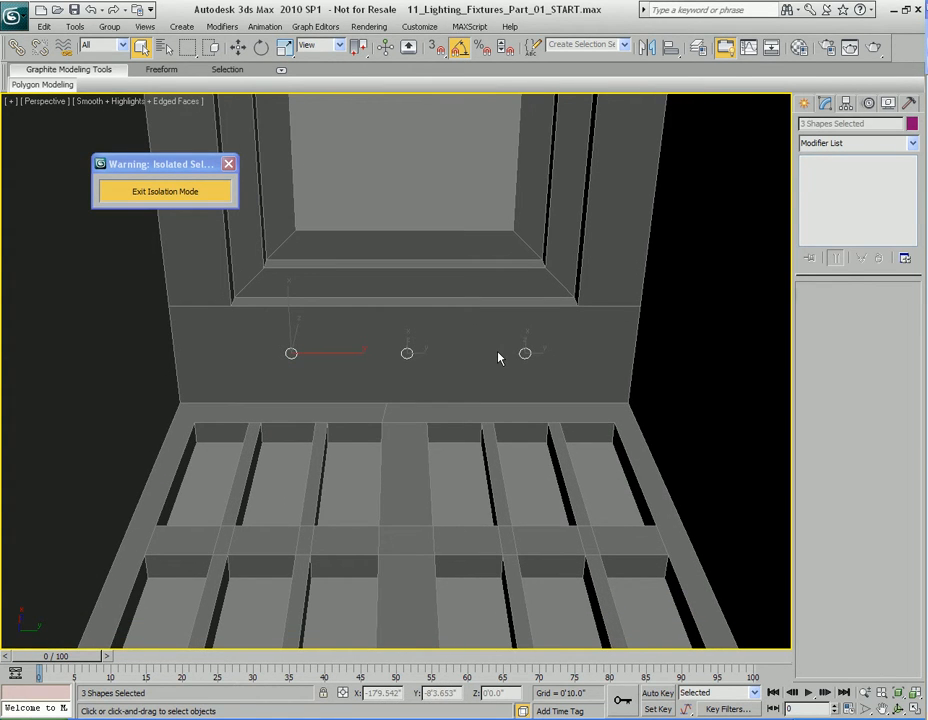
{"action": "left_click", "coordinate": [911, 124]}
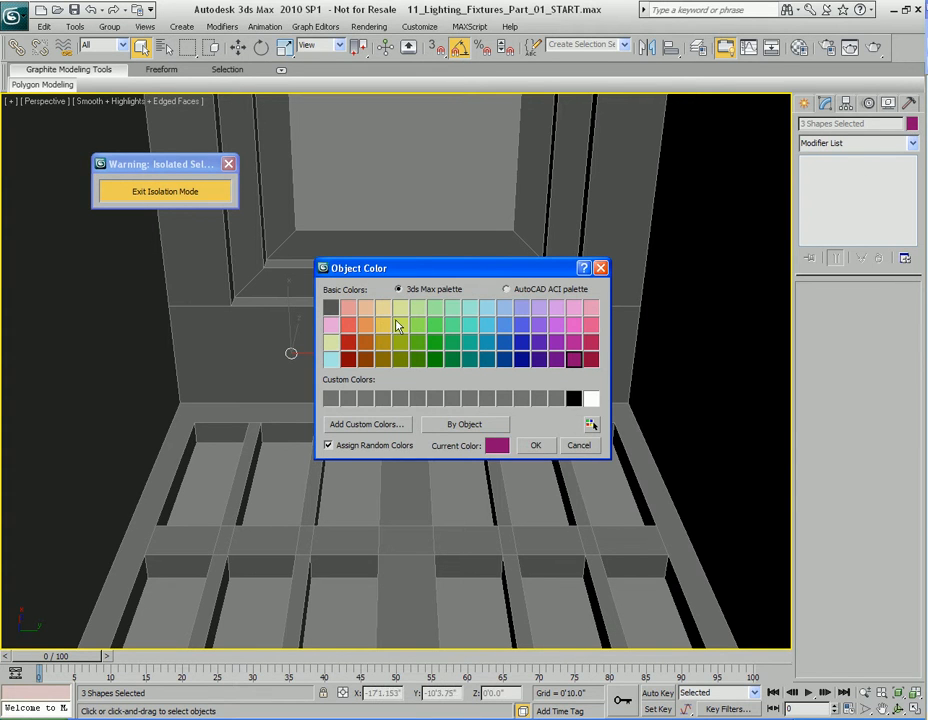
{"action": "left_click", "coordinate": [400, 324]}
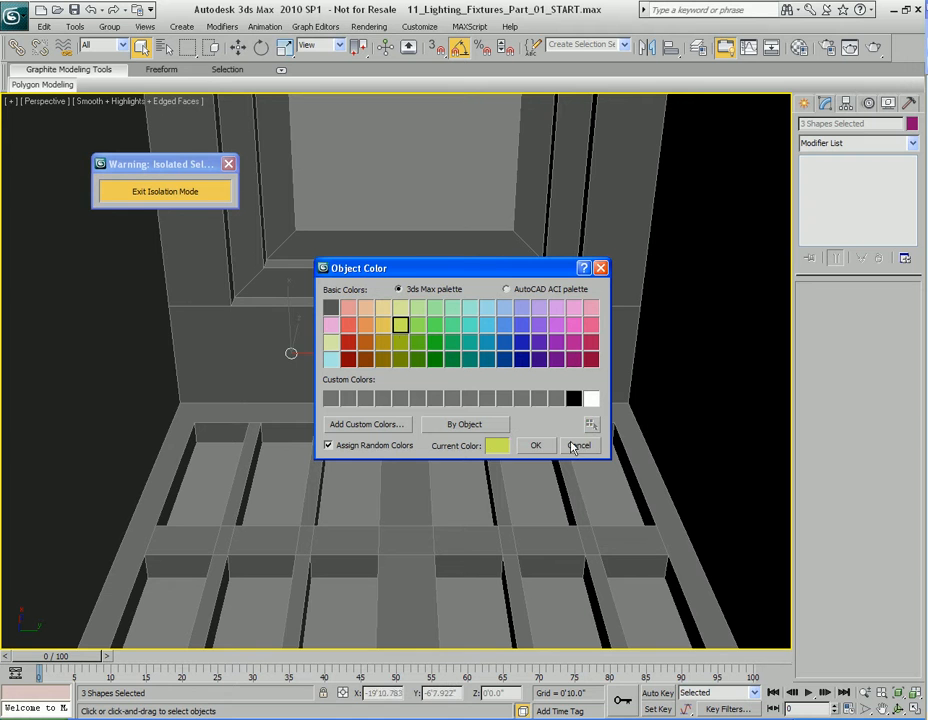
{"action": "left_click", "coordinate": [536, 445]}
{"action": "middle_click_drag", "start_coordinate": [541, 449], "coordinate": [476, 352], "text": "alt"}
{"action": "left_click", "coordinate": [547, 415]}
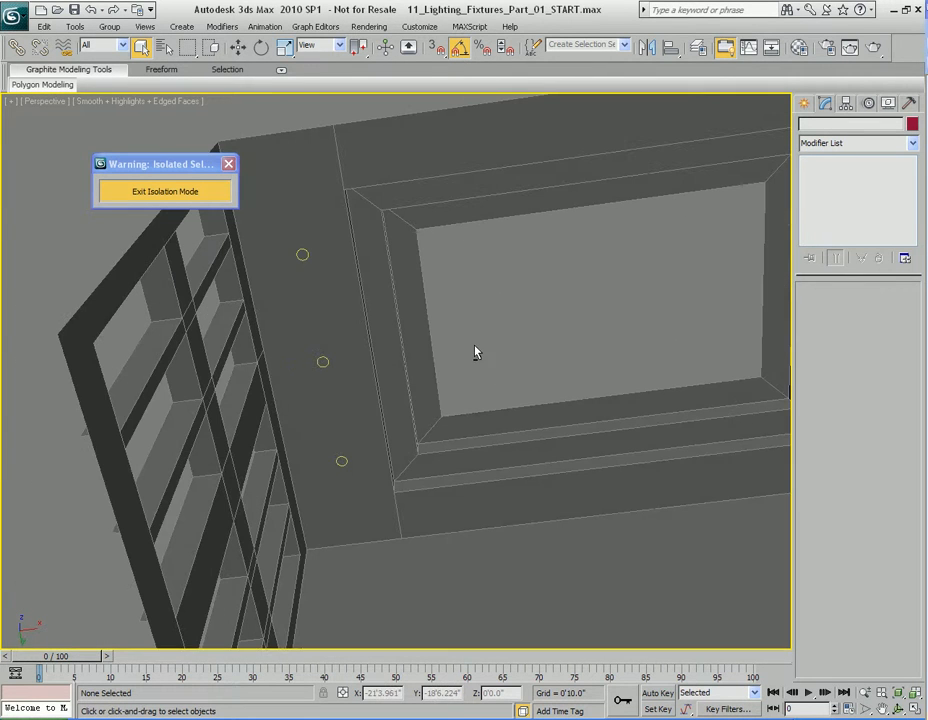
Clone the row of three circles away from the window-wall border toward the middle of the adjacent ceiling border
{"action": "middle_click_drag", "start_coordinate": [359, 463], "coordinate": [411, 377], "text": "alt"}
{"action": "middle_click_drag", "start_coordinate": [528, 398], "coordinate": [467, 348], "text": "alt"}
{"action": "left_click_drag", "start_coordinate": [330, 163], "coordinate": [287, 465]}
{"action": "key", "text": "w"}
{"action": "mouse_move", "coordinate": [296, 320]}
{"action": "left_mouse_down", "text": "shift"}
{"action": "mouse_move", "coordinate": [472, 422]}
{"action": "mouse_move", "coordinate": [551, 434]}
{"action": "left_mouse_up", "text": "shift"}
{"action": "left_click", "coordinate": [468, 427]}
Rotate the three cloned circles to run along the adjacent ceiling border and centre the row on it
{"action": "key", "text": "e"}
{"action": "left_click_drag", "start_coordinate": [591, 393], "coordinate": [547, 389]}
{"action": "middle_click_drag", "start_coordinate": [631, 460], "coordinate": [522, 398]}
{"action": "key", "text": "w"}
{"action": "left_click_drag", "start_coordinate": [447, 409], "coordinate": [448, 457]}
{"action": "mouse_move", "coordinate": [510, 417]}
{"action": "left_mouse_down"}
{"action": "mouse_move", "coordinate": [537, 417]}
{"action": "mouse_move", "coordinate": [525, 417]}
{"action": "left_mouse_up"}
{"action": "middle_click_drag", "start_coordinate": [525, 445], "coordinate": [511, 424]}
Move the two end circles of the new row outward to spread the three circles along the border
{"action": "key", "text": "q"}
{"action": "left_click_drag", "start_coordinate": [371, 387], "coordinate": [317, 414]}
{"action": "key", "text": "w"}
{"action": "left_click_drag", "start_coordinate": [397, 396], "coordinate": [366, 395]}
{"action": "key", "text": "q"}
{"action": "key", "text": "w"}
{"action": "left_click_drag", "start_coordinate": [620, 438], "coordinate": [642, 393]}
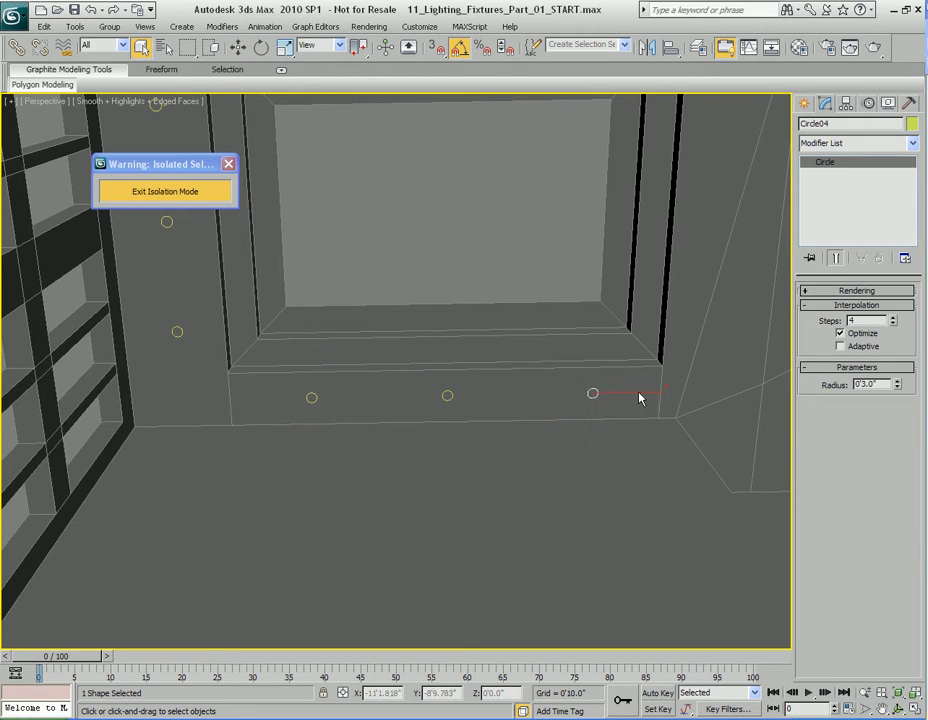
{"action": "key", "text": "q"}
Clone the two end circles of the new row inward onto the neighbouring recessed ceiling step and centre them across it
{"action": "middle_click_drag", "start_coordinate": [465, 426], "coordinate": [480, 431]}
{"action": "left_click", "coordinate": [321, 404]}
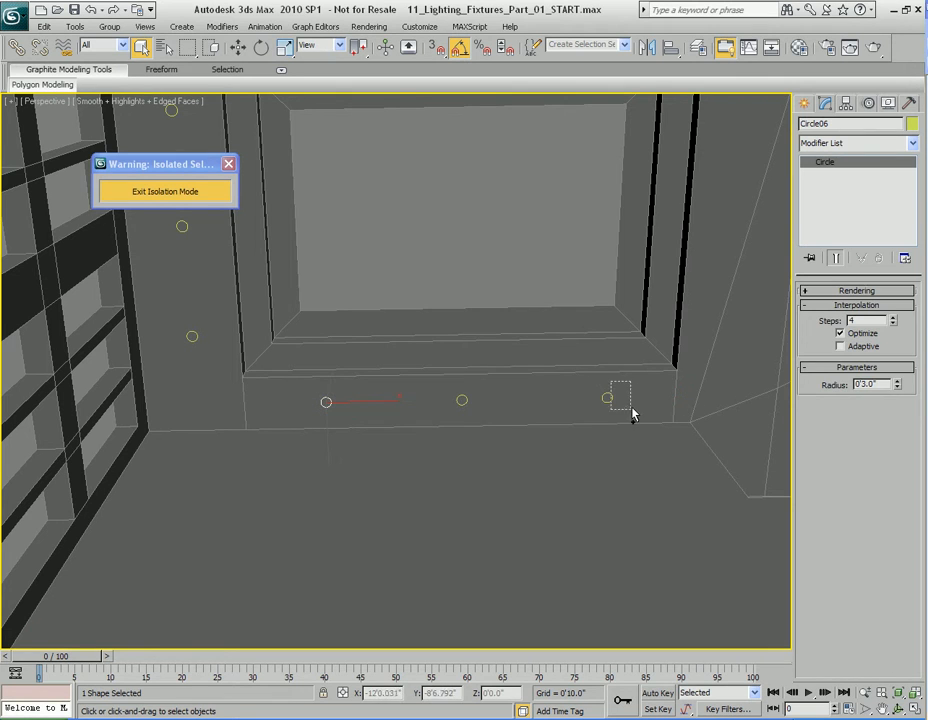
{"action": "left_click_drag", "start_coordinate": [595, 423], "coordinate": [593, 420], "text": "ctrl"}
{"action": "key", "text": "w"}
{"action": "left_click_drag", "start_coordinate": [466, 450], "coordinate": [466, 403], "text": "shift"}
{"action": "left_click", "coordinate": [466, 429]}
{"action": "key", "text": "z"}
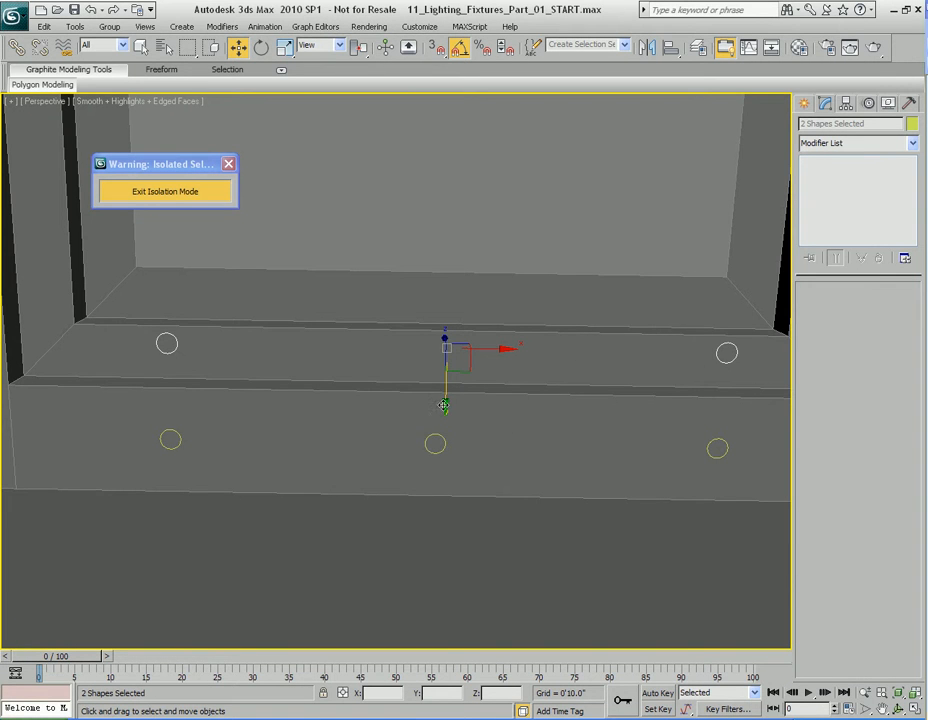
{"action": "left_click_drag", "start_coordinate": [445, 393], "coordinate": [445, 399]}
{"action": "middle_click_drag", "start_coordinate": [534, 409], "coordinate": [530, 397]}
{"action": "key", "text": "q"}
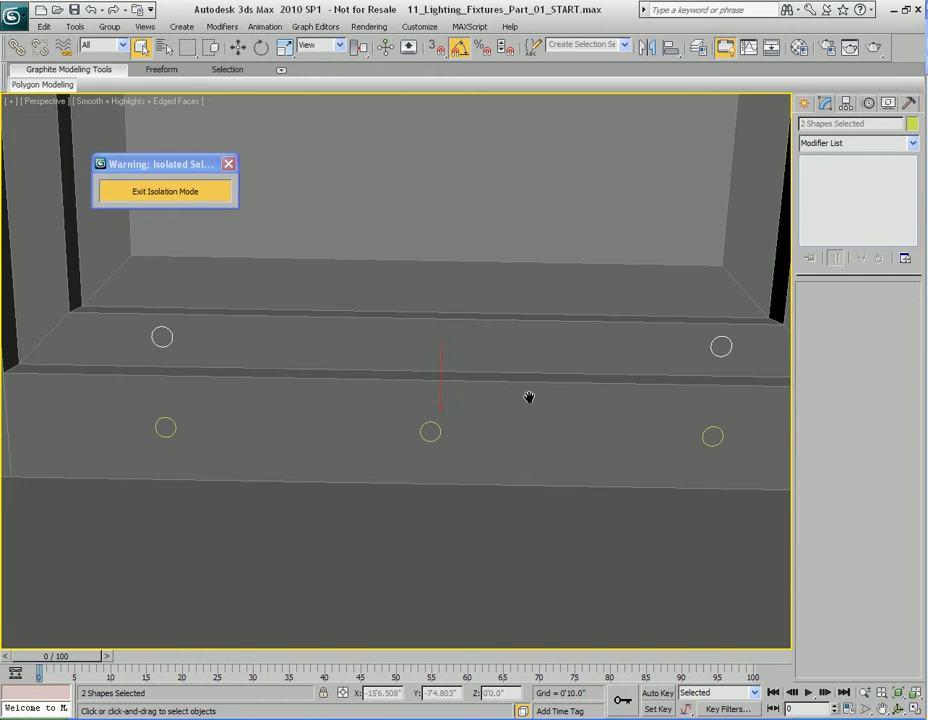
{"action": "middle_click_drag", "start_coordinate": [527, 409], "coordinate": [496, 401], "text": "alt"}
{"action": "scroll", "coordinate": [275, 378], "scroll_direction": "down", "scroll_amount": 2}
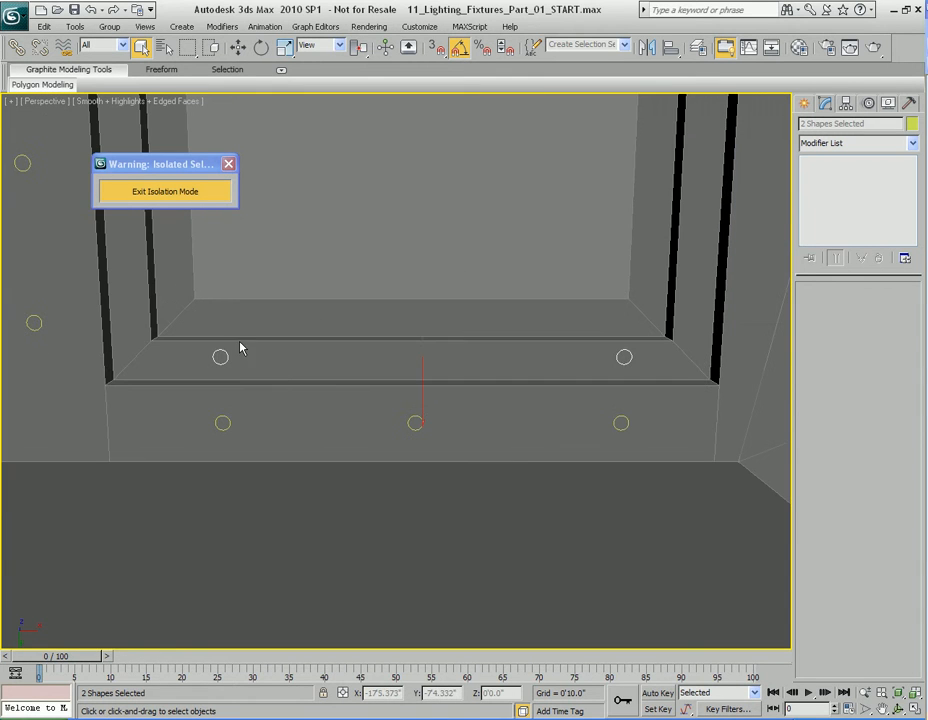
Move both circles on the recessed step inward so each sits midway between two circles of the outer row
{"action": "left_click", "coordinate": [195, 367]}
{"action": "key", "text": "w"}
{"action": "mouse_move", "coordinate": [261, 348]}
{"action": "left_mouse_down"}
{"action": "mouse_move", "coordinate": [200, 373]}
{"action": "mouse_move", "coordinate": [350, 359]}
{"action": "left_mouse_up"}
{"action": "key", "text": "q"}
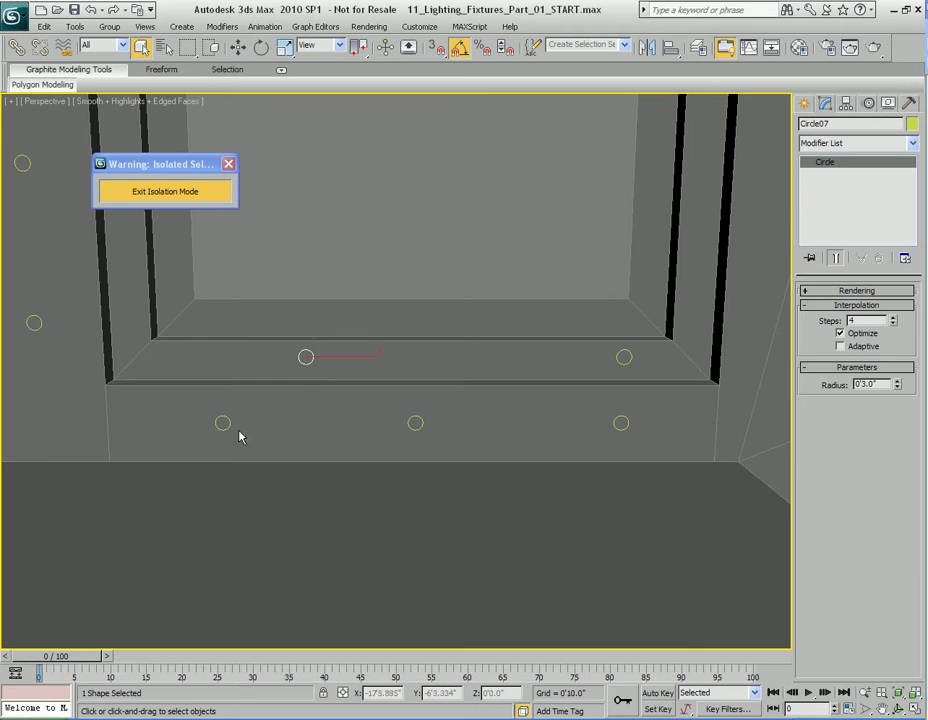
{"action": "left_click", "coordinate": [415, 417]}
{"action": "key", "text": "w"}
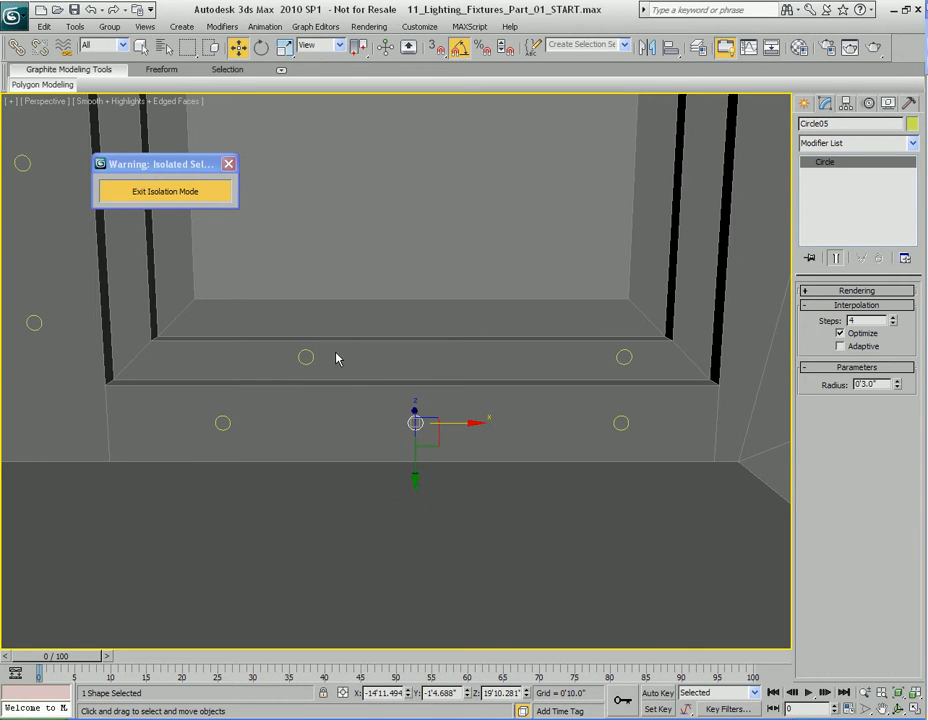
{"action": "left_click_drag", "start_coordinate": [343, 350], "coordinate": [276, 388]}
{"action": "left_click_drag", "start_coordinate": [383, 360], "coordinate": [393, 368]}
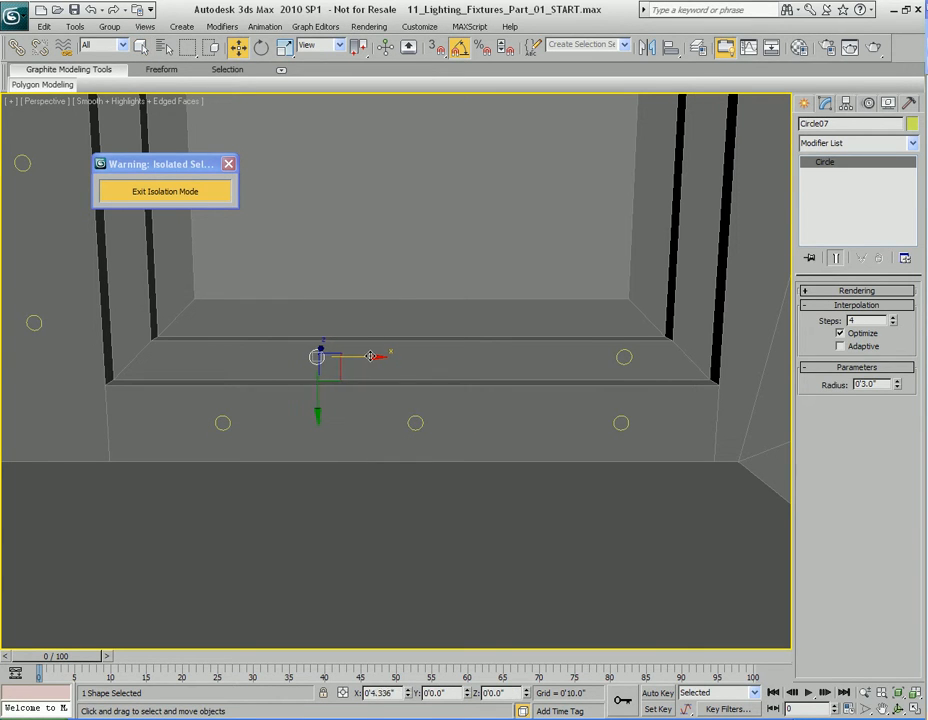
{"action": "key", "text": "q"}
{"action": "key", "text": "w"}
{"action": "left_click_drag", "start_coordinate": [594, 332], "coordinate": [566, 357]}
Select the two circles beside the new outer row and raise them to the surface of the recessed ceiling step
{"action": "key", "text": "q"}
{"action": "middle_click_drag", "start_coordinate": [440, 406], "coordinate": [505, 443]}
{"action": "scroll", "coordinate": [505, 430], "scroll_direction": "down", "scroll_amount": 3}
{"action": "middle_click_drag", "start_coordinate": [505, 380], "coordinate": [391, 422]}
{"action": "left_click_drag", "start_coordinate": [296, 366], "coordinate": [667, 494]}
{"action": "middle_click_drag", "start_coordinate": [667, 494], "coordinate": [585, 410], "text": "alt"}
{"action": "key", "text": "w"}
{"action": "scroll", "coordinate": [621, 402], "scroll_direction": "up", "scroll_amount": 4}
{"action": "key", "text": "q"}
{"action": "left_click", "coordinate": [542, 360]}
{"action": "left_click", "coordinate": [288, 455], "text": "ctrl"}
{"action": "middle_click_drag", "start_coordinate": [321, 489], "coordinate": [451, 412], "text": "alt"}
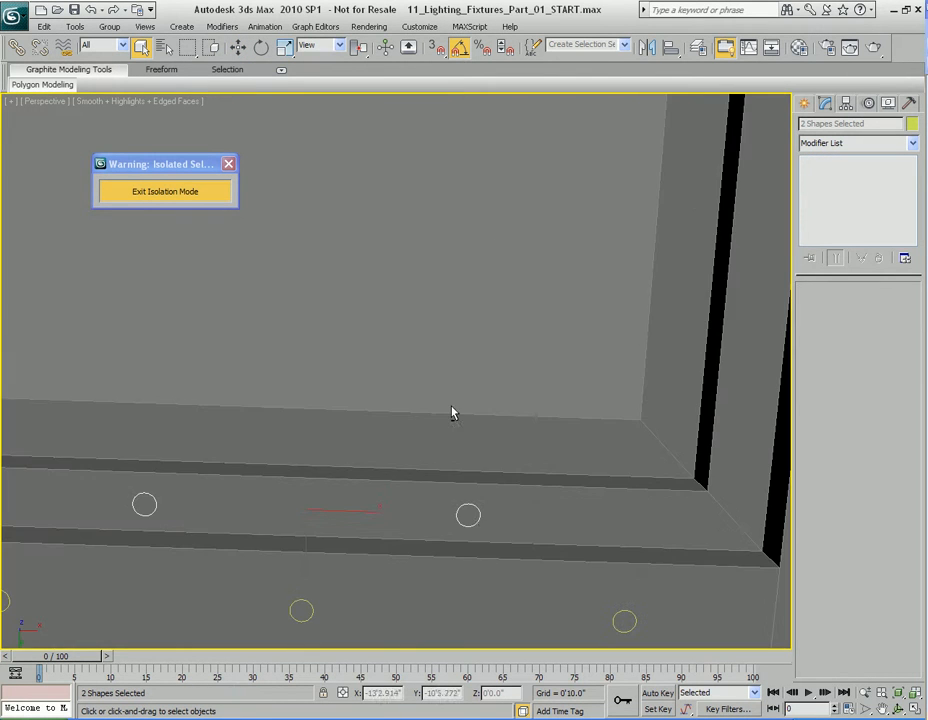
{"action": "middle_click_drag", "start_coordinate": [474, 522], "coordinate": [540, 480], "text": "alt"}
{"action": "key", "text": "w"}
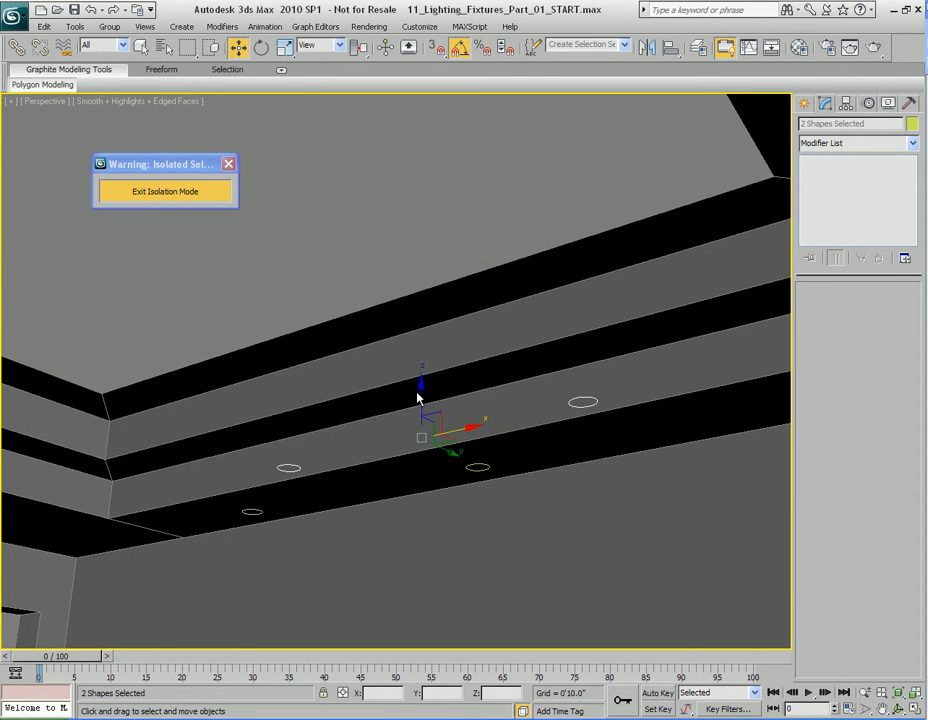
{"action": "left_click_drag", "start_coordinate": [418, 391], "coordinate": [420, 341]}
Clone the five circles of the finished border and recessed step as copies to the opposite side of the ceiling
{"action": "key", "text": "q"}
{"action": "middle_click_drag", "start_coordinate": [430, 350], "coordinate": [301, 294], "text": "alt"}
{"action": "left_click_drag", "start_coordinate": [301, 294], "coordinate": [360, 327]}
{"action": "mouse_move", "coordinate": [563, 408]}
{"action": "middle_mouse_down", "text": "alt"}
{"action": "mouse_move", "coordinate": [578, 383]}
{"action": "mouse_move", "coordinate": [474, 368]}
{"action": "mouse_move", "coordinate": [557, 418]}
{"action": "middle_mouse_up", "text": "alt"}
{"action": "key", "text": "w"}
{"action": "mouse_move", "coordinate": [594, 356]}
{"action": "left_mouse_down", "text": "shift"}
{"action": "mouse_move", "coordinate": [365, 366]}
{"action": "mouse_move", "coordinate": [346, 358]}
{"action": "left_mouse_up", "text": "shift"}
{"action": "left_click", "coordinate": [461, 428]}
Shift the five cloned circles sideways so both rows sit centred on the opposite border and recessed step
{"action": "left_click_drag", "start_coordinate": [330, 324], "coordinate": [315, 414]}
{"action": "middle_click_drag", "start_coordinate": [390, 412], "coordinate": [491, 419]}
{"action": "key", "text": "w"}
{"action": "left_click_drag", "start_coordinate": [438, 364], "coordinate": [442, 360]}
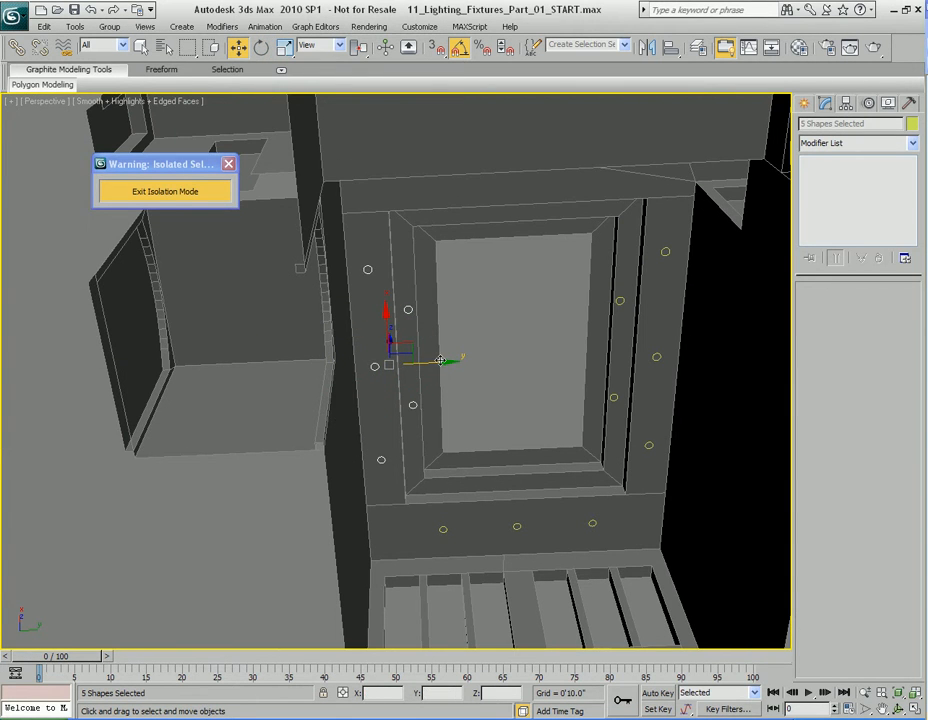
{"action": "middle_click_drag", "start_coordinate": [460, 362], "coordinate": [464, 368], "text": "alt"}
{"action": "key", "text": "q"}
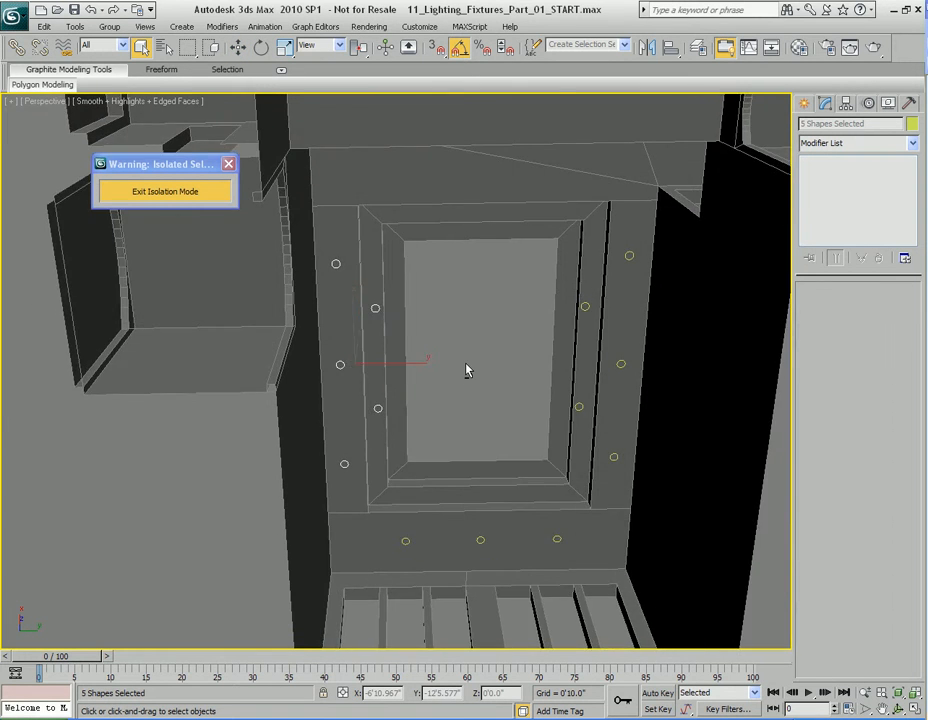
Clone the three outer-border circles inward to the innermost ceiling step and raise the copies to its surface
{"action": "scroll", "coordinate": [465, 362], "scroll_direction": "up", "scroll_amount": 3}
{"action": "left_click_drag", "start_coordinate": [414, 247], "coordinate": [366, 410]}
{"action": "middle_click_drag", "start_coordinate": [352, 460], "coordinate": [405, 419], "text": "alt"}
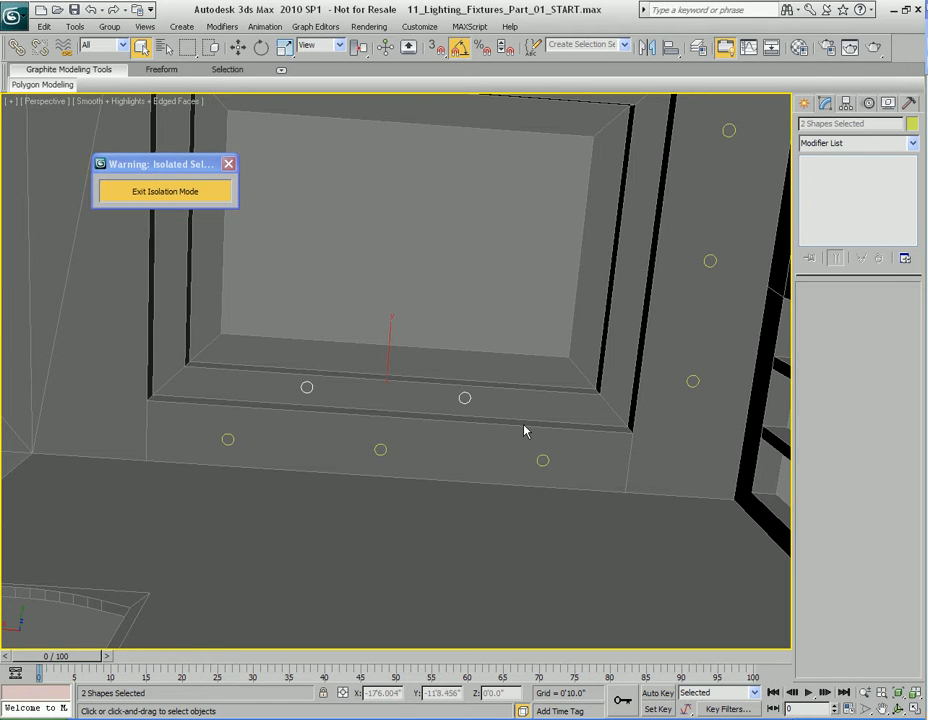
{"action": "middle_click_drag", "start_coordinate": [412, 389], "coordinate": [534, 393], "text": "alt"}
{"action": "left_click_drag", "start_coordinate": [342, 182], "coordinate": [274, 549]}
{"action": "key", "text": "w"}
{"action": "left_click_drag", "start_coordinate": [359, 368], "coordinate": [448, 368], "text": "shift"}
{"action": "left_click", "coordinate": [463, 428]}
{"action": "mouse_move", "coordinate": [479, 433]}
{"action": "middle_mouse_down", "text": "alt"}
{"action": "mouse_move", "coordinate": [536, 408]}
{"action": "mouse_move", "coordinate": [426, 408]}
{"action": "mouse_move", "coordinate": [428, 431]}
{"action": "middle_mouse_up", "text": "alt"}
{"action": "left_click_drag", "start_coordinate": [393, 323], "coordinate": [408, 217]}
Clone the three circles on the innermost step across the ceiling to the opposite side of that step
{"action": "middle_click_drag", "start_coordinate": [467, 365], "coordinate": [482, 338], "text": "alt"}
{"action": "key", "text": "q"}
{"action": "middle_click_drag", "start_coordinate": [435, 313], "coordinate": [445, 362], "text": "alt"}
{"action": "left_click", "coordinate": [620, 216]}
{"action": "left_click", "coordinate": [608, 384], "text": "ctrl"}
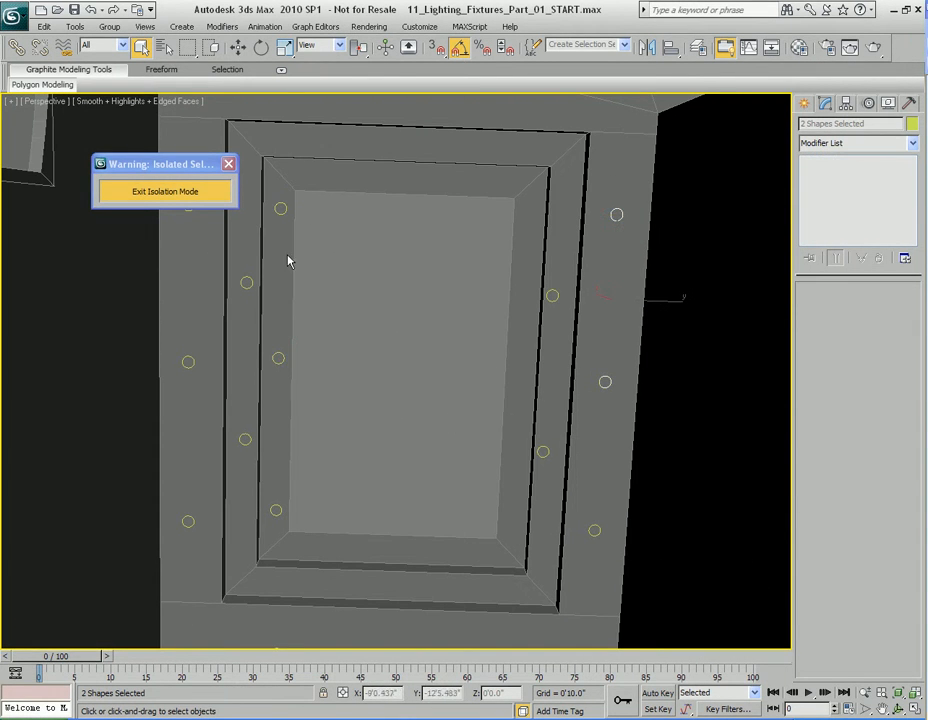
{"action": "left_click_drag", "start_coordinate": [273, 432], "coordinate": [273, 542]}
{"action": "key", "text": "w"}
{"action": "left_click_drag", "start_coordinate": [319, 363], "coordinate": [563, 374]}
{"action": "left_click", "coordinate": [469, 425]}
{"action": "mouse_move", "coordinate": [425, 358]}
{"action": "middle_mouse_down", "text": "alt"}
{"action": "mouse_move", "coordinate": [433, 393]}
{"action": "mouse_move", "coordinate": [323, 336]}
{"action": "mouse_move", "coordinate": [300, 336]}
{"action": "mouse_move", "coordinate": [383, 360]}
{"action": "middle_mouse_up", "text": "alt"}
{"action": "key", "text": "q"}
{"action": "middle_click_drag", "start_coordinate": [320, 368], "coordinate": [383, 377], "text": "alt"}
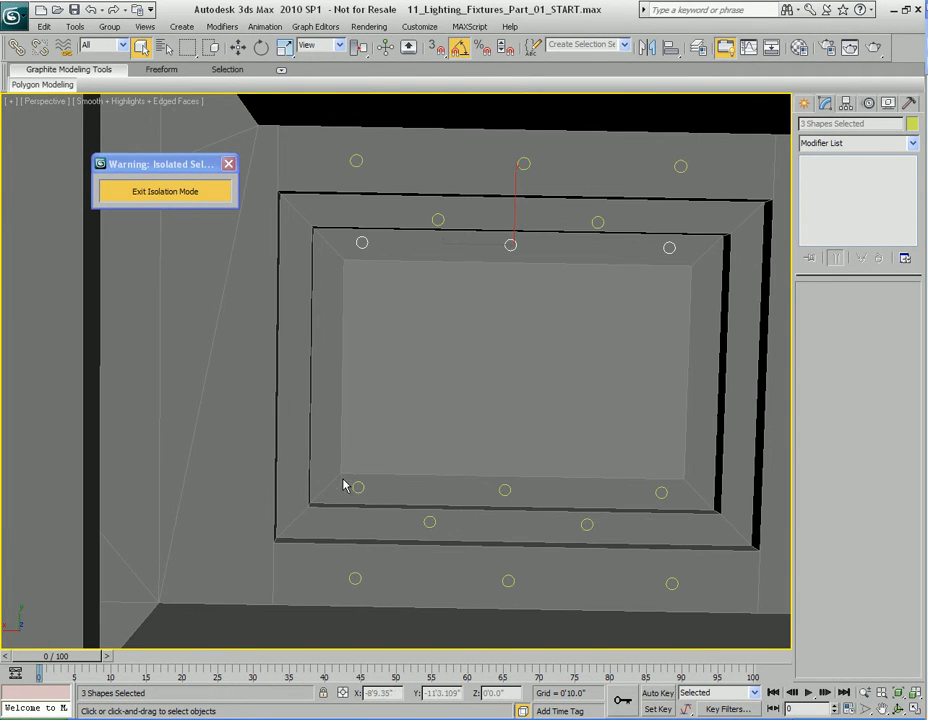
Clone two circles of the outer row toward the adjacent ceiling side and rotate the pair to run along it
{"action": "left_click_drag", "start_coordinate": [389, 606], "coordinate": [389, 604]}
{"action": "key", "text": "w"}
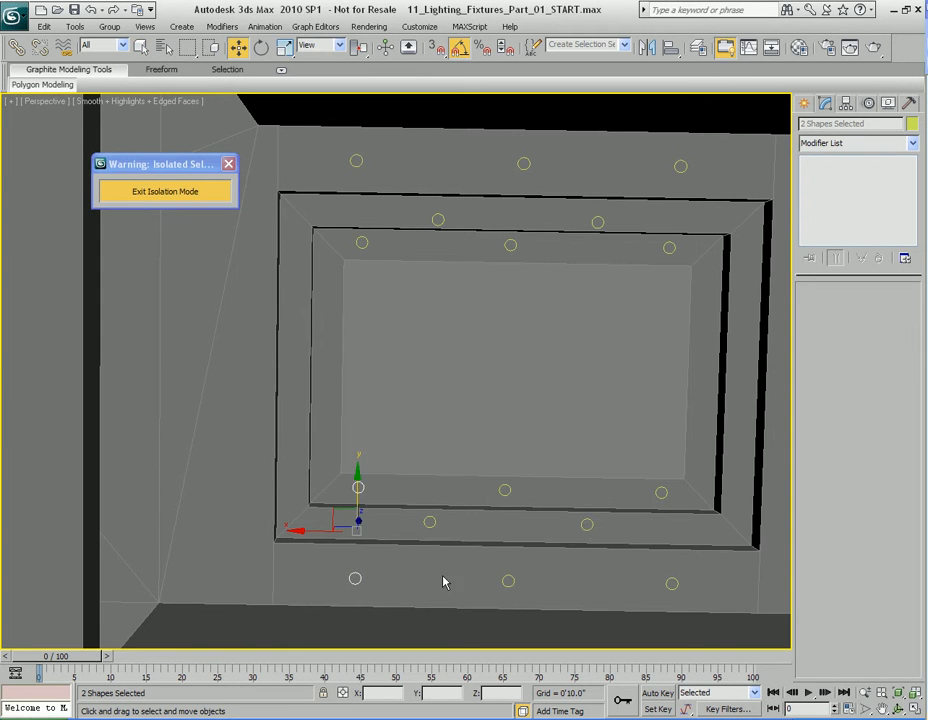
{"action": "left_click_drag", "start_coordinate": [317, 559], "coordinate": [540, 592]}
{"action": "mouse_move", "coordinate": [410, 572]}
{"action": "left_mouse_down", "text": "shift"}
{"action": "mouse_move", "coordinate": [412, 555]}
{"action": "mouse_move", "coordinate": [300, 345]}
{"action": "mouse_move", "coordinate": [331, 250]}
{"action": "mouse_move", "coordinate": [300, 280]}
{"action": "mouse_move", "coordinate": [315, 308]}
{"action": "left_mouse_up", "text": "shift"}
{"action": "left_click", "coordinate": [470, 426]}
{"action": "key", "text": "e"}
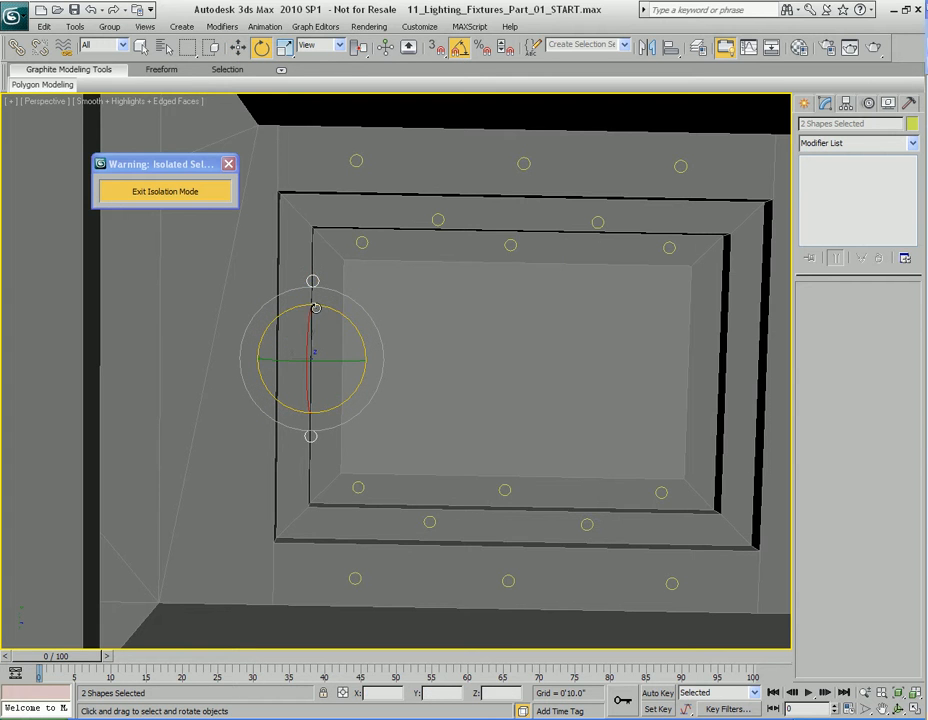
Centre the rotated pair across the adjacent side of the middle recessed step and raise it to the step's surface
{"action": "scroll", "coordinate": [452, 375], "scroll_direction": "up", "scroll_amount": 3}
{"action": "key", "text": "w"}
{"action": "left_click_drag", "start_coordinate": [369, 325], "coordinate": [334, 328]}
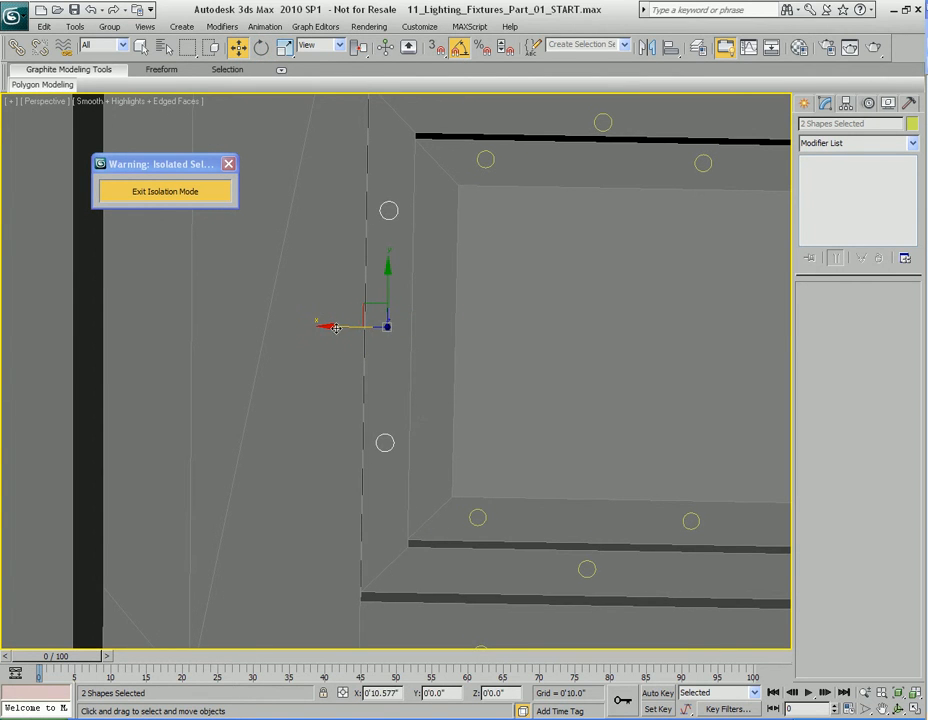
{"action": "middle_click_drag", "start_coordinate": [414, 324], "coordinate": [391, 406], "text": "alt"}
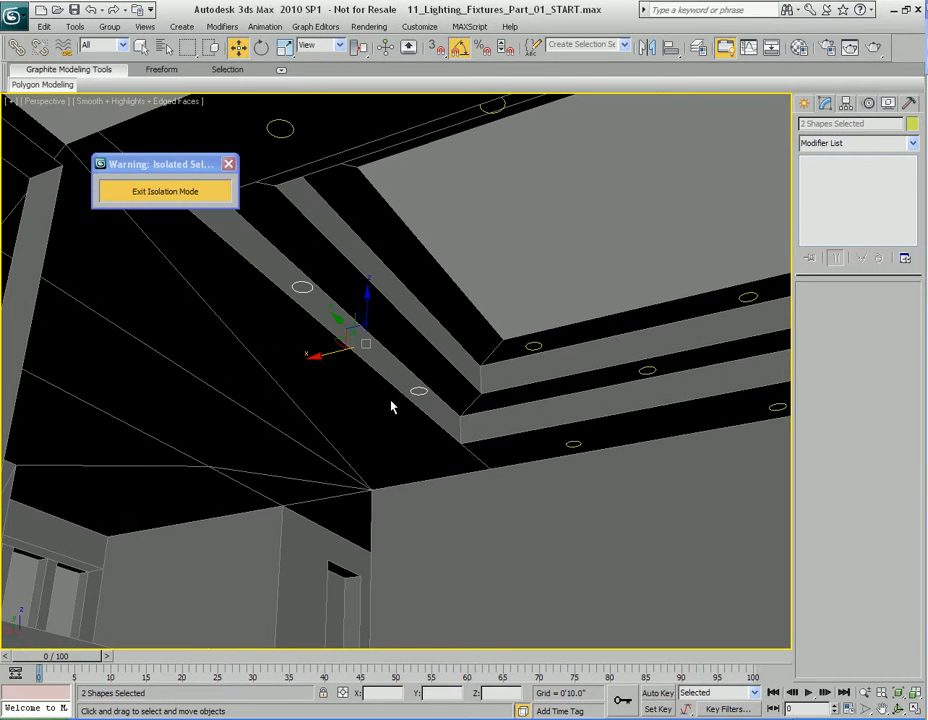
{"action": "left_click_drag", "start_coordinate": [377, 291], "coordinate": [372, 261]}
Clone the pair inward onto the innermost step and raise the copies to its surface
{"action": "middle_click_drag", "start_coordinate": [370, 262], "coordinate": [466, 338], "text": "alt"}
{"action": "left_click_drag", "start_coordinate": [241, 344], "coordinate": [276, 345], "text": "shift"}
{"action": "left_click", "coordinate": [464, 428]}
{"action": "mouse_move", "coordinate": [501, 420]}
{"action": "middle_mouse_down", "text": "alt"}
{"action": "mouse_move", "coordinate": [435, 443]}
{"action": "mouse_move", "coordinate": [370, 385]}
{"action": "mouse_move", "coordinate": [355, 357]}
{"action": "middle_mouse_up", "text": "alt"}
{"action": "left_click_drag", "start_coordinate": [349, 374], "coordinate": [352, 358]}
{"action": "middle_click_drag", "start_coordinate": [352, 358], "coordinate": [287, 292], "text": "alt"}
Clone the four circles on the two recessed steps as copies to the opposite end of the ceiling
{"action": "key", "text": "q"}
{"action": "left_click_drag", "start_coordinate": [286, 293], "coordinate": [222, 450]}
{"action": "key", "text": "w"}
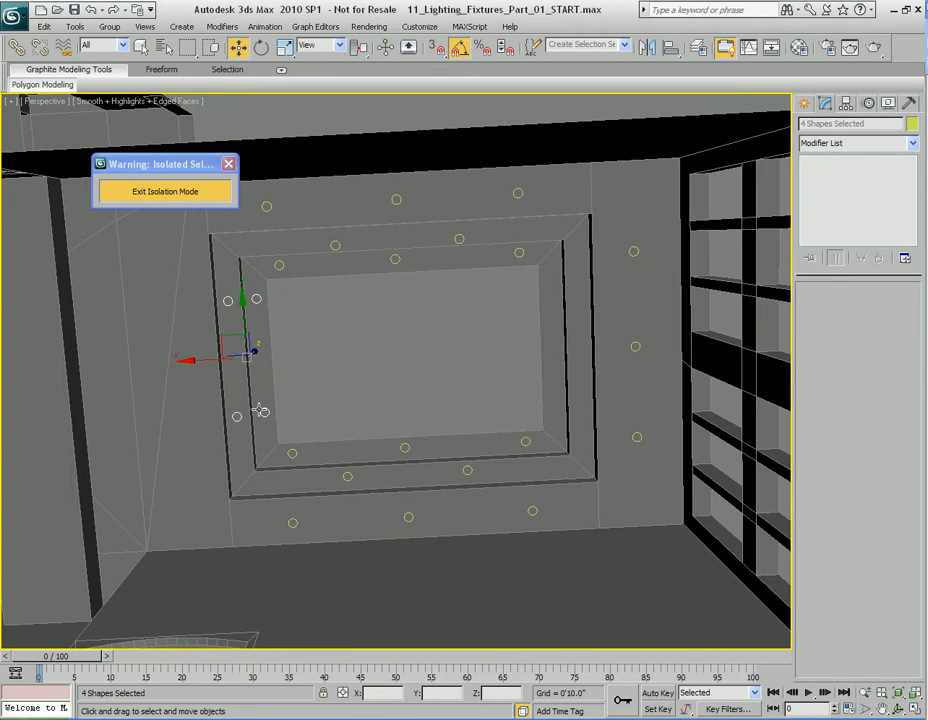
{"action": "left_click_drag", "start_coordinate": [203, 358], "coordinate": [512, 350], "text": "shift"}
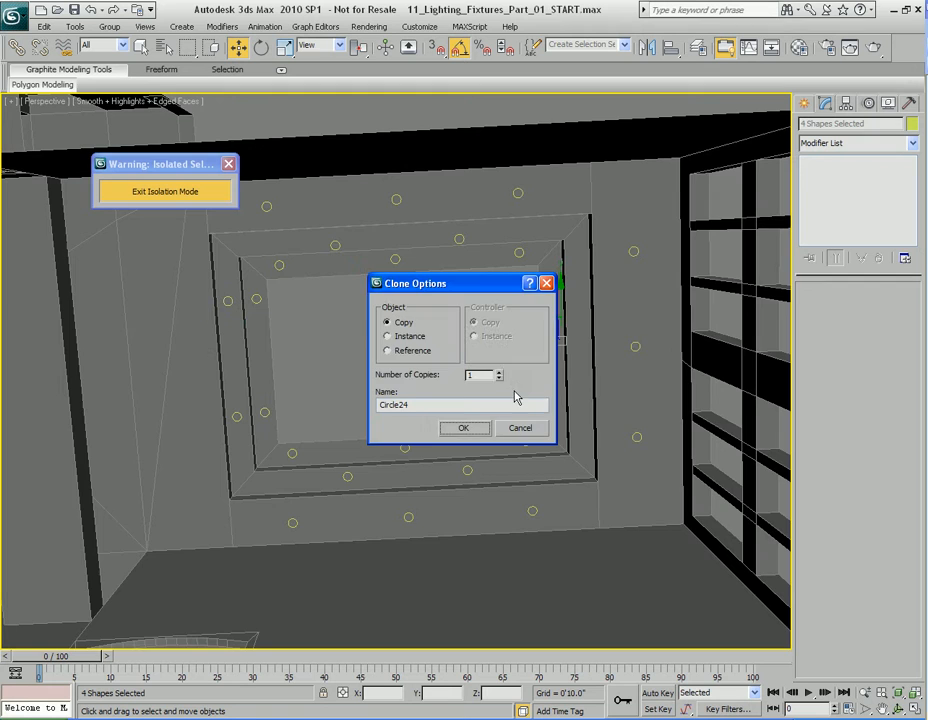
{"action": "left_click", "coordinate": [478, 428]}
Align the four cloned circles so each pair sits centred on its step at the opposite end
{"action": "middle_click_drag", "start_coordinate": [555, 415], "coordinate": [478, 422]}
{"action": "scroll", "coordinate": [474, 424], "scroll_direction": "up", "scroll_amount": 3}
{"action": "key", "text": "e"}
{"action": "mouse_move", "coordinate": [500, 295]}
{"action": "left_mouse_down"}
{"action": "mouse_move", "coordinate": [457, 361]}
{"action": "mouse_move", "coordinate": [494, 340]}
{"action": "mouse_move", "coordinate": [480, 339]}
{"action": "left_mouse_up"}
{"action": "key", "text": "w"}
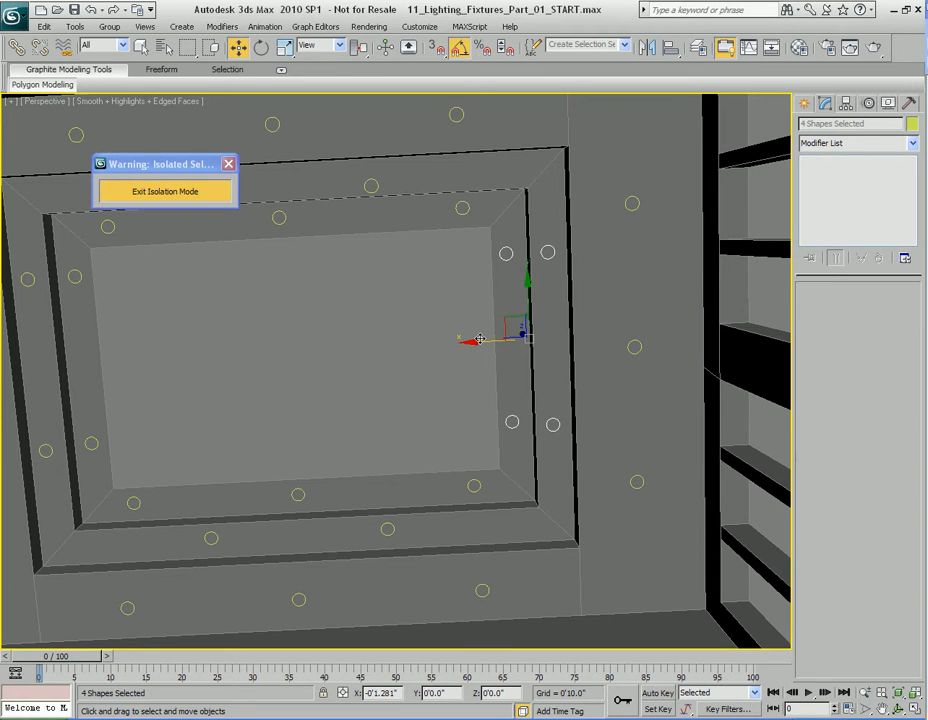
{"action": "middle_click_drag", "start_coordinate": [481, 340], "coordinate": [425, 318], "text": "alt"}
{"action": "key", "text": "q"}
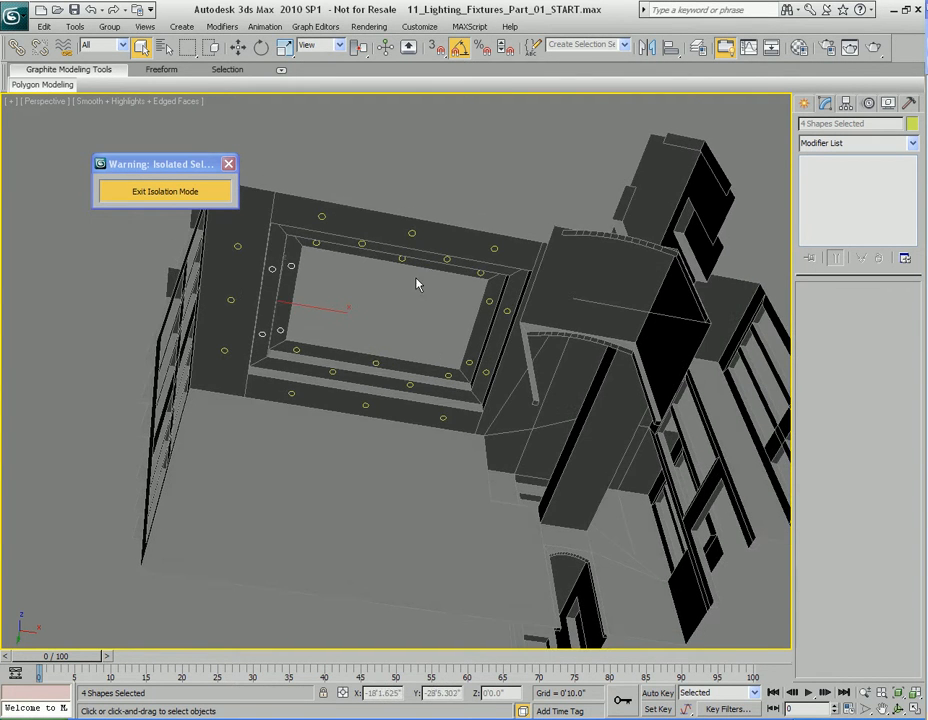
{"action": "middle_click_drag", "start_coordinate": [388, 285], "coordinate": [397, 356], "text": "alt"}
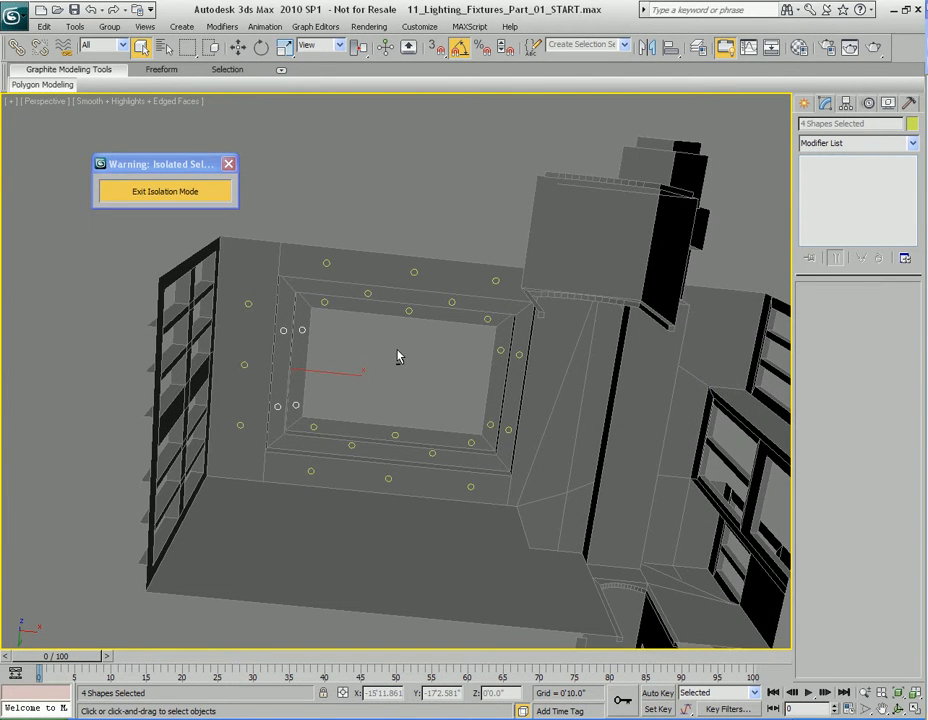
Clone the two circles on the middle recessed step out to the dropped beam beyond the stepped ceiling
{"action": "middle_click_drag", "start_coordinate": [397, 356], "coordinate": [403, 311], "text": "alt"}
{"action": "left_click_drag", "start_coordinate": [529, 332], "coordinate": [535, 338]}
{"action": "middle_click_drag", "start_coordinate": [523, 387], "coordinate": [486, 348]}
{"action": "key", "text": "w"}
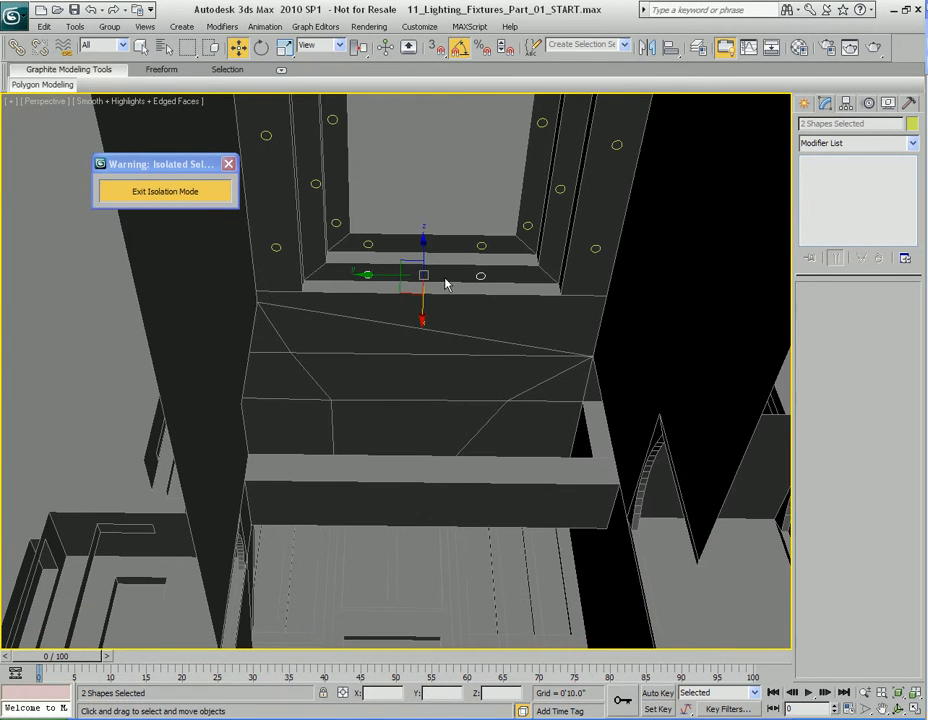
{"action": "left_click_drag", "start_coordinate": [423, 300], "coordinate": [441, 518], "text": "shift"}
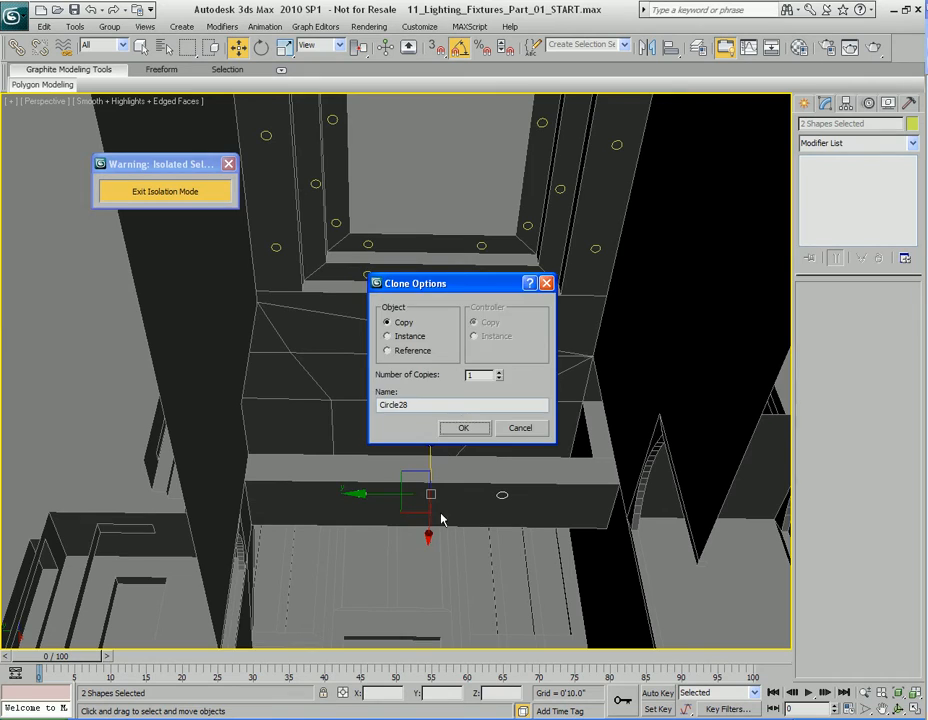
{"action": "left_click", "coordinate": [463, 430]}
Adjust the height of the two cloned circles to place them on the underside of the dropped beam
{"action": "mouse_move", "coordinate": [425, 395]}
{"action": "middle_mouse_down", "text": "alt"}
{"action": "mouse_move", "coordinate": [408, 373]}
{"action": "mouse_move", "coordinate": [315, 346]}
{"action": "middle_mouse_up", "text": "alt"}
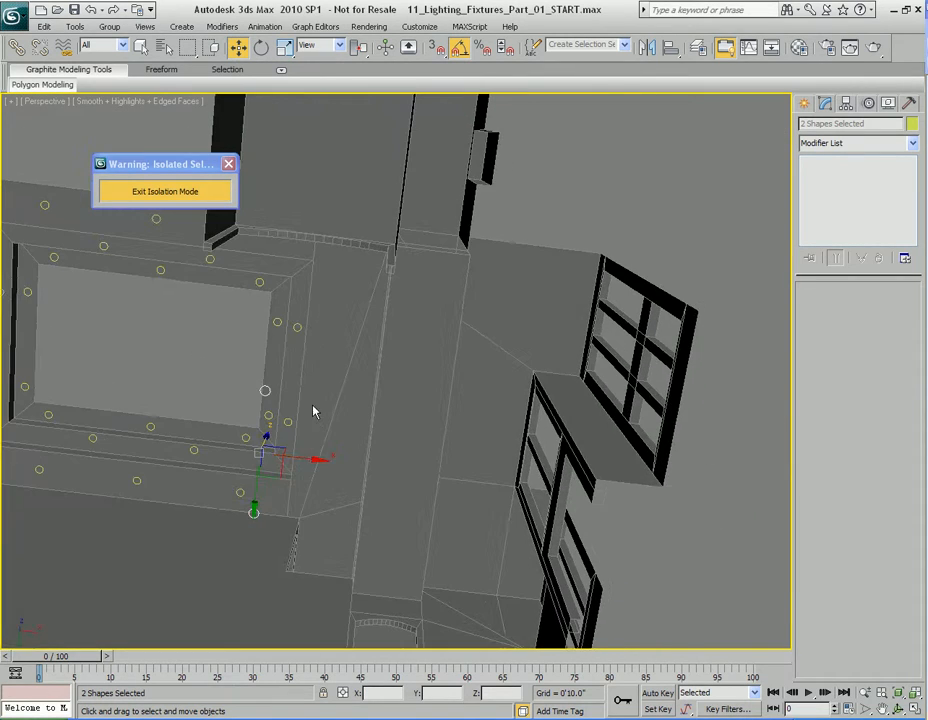
{"action": "middle_click_drag", "start_coordinate": [440, 470], "coordinate": [406, 429], "text": "alt"}
{"action": "left_click_drag", "start_coordinate": [406, 429], "coordinate": [406, 324]}
{"action": "mouse_move", "coordinate": [432, 394]}
{"action": "middle_mouse_down", "text": "alt"}
{"action": "mouse_move", "coordinate": [434, 330]}
{"action": "mouse_move", "coordinate": [434, 388]}
{"action": "middle_mouse_up", "text": "alt"}
Move one of the two beam circles outward toward its end of the beam
{"action": "key", "text": "q"}
{"action": "scroll", "coordinate": [348, 391], "scroll_direction": "down", "scroll_amount": 2}
{"action": "left_click_drag", "start_coordinate": [321, 342], "coordinate": [388, 382]}
{"action": "key", "text": "w"}
{"action": "left_click_drag", "start_coordinate": [297, 357], "coordinate": [218, 357]}
{"action": "key", "text": "q"}
Clone the other beam circle along the beam to make a row of three across the underside
{"action": "left_click_drag", "start_coordinate": [425, 336], "coordinate": [527, 382]}
{"action": "key", "text": "w"}
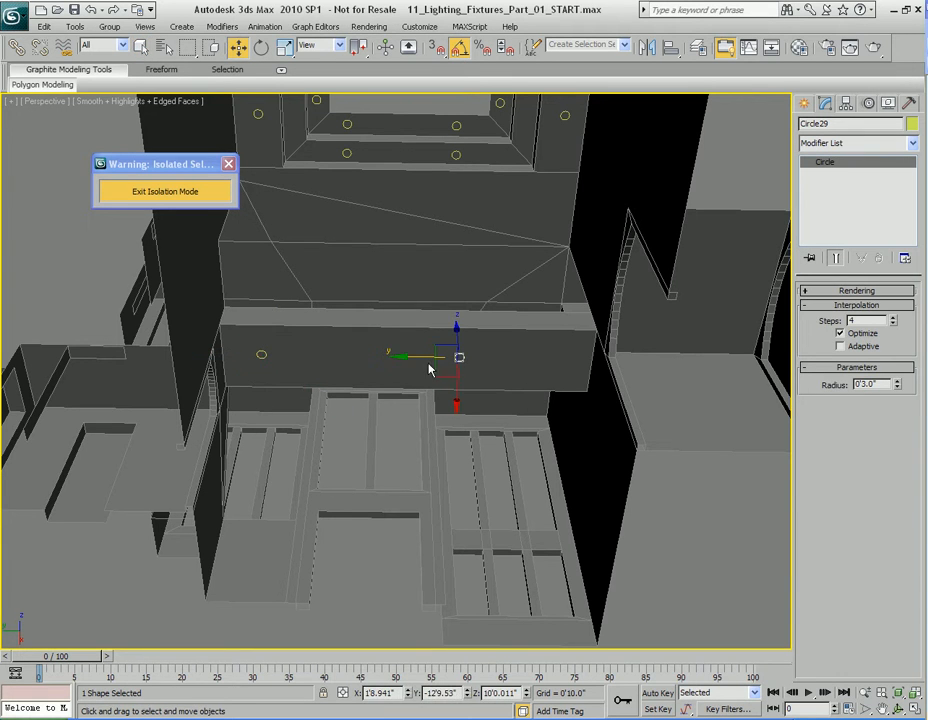
{"action": "mouse_move", "coordinate": [413, 354]}
{"action": "left_mouse_down"}
{"action": "mouse_move", "coordinate": [515, 357]}
{"action": "mouse_move", "coordinate": [369, 362]}
{"action": "left_mouse_up"}
{"action": "left_click", "coordinate": [466, 483]}
{"action": "middle_click_drag", "start_coordinate": [454, 406], "coordinate": [244, 340], "text": "alt"}
Clone the three beam circles back onto the higher flat ceiling between the beam and the stepped ceiling
{"action": "key", "text": "q"}
{"action": "left_click_drag", "start_coordinate": [244, 333], "coordinate": [611, 397]}
{"action": "middle_click_drag", "start_coordinate": [461, 354], "coordinate": [476, 418], "text": "alt"}
{"action": "scroll", "coordinate": [476, 418], "scroll_direction": "up", "scroll_amount": 3}
{"action": "key", "text": "w"}
{"action": "mouse_move", "coordinate": [439, 400]}
{"action": "left_mouse_down", "text": "shift"}
{"action": "mouse_move", "coordinate": [445, 182]}
{"action": "mouse_move", "coordinate": [445, 194]}
{"action": "left_mouse_up", "text": "shift"}
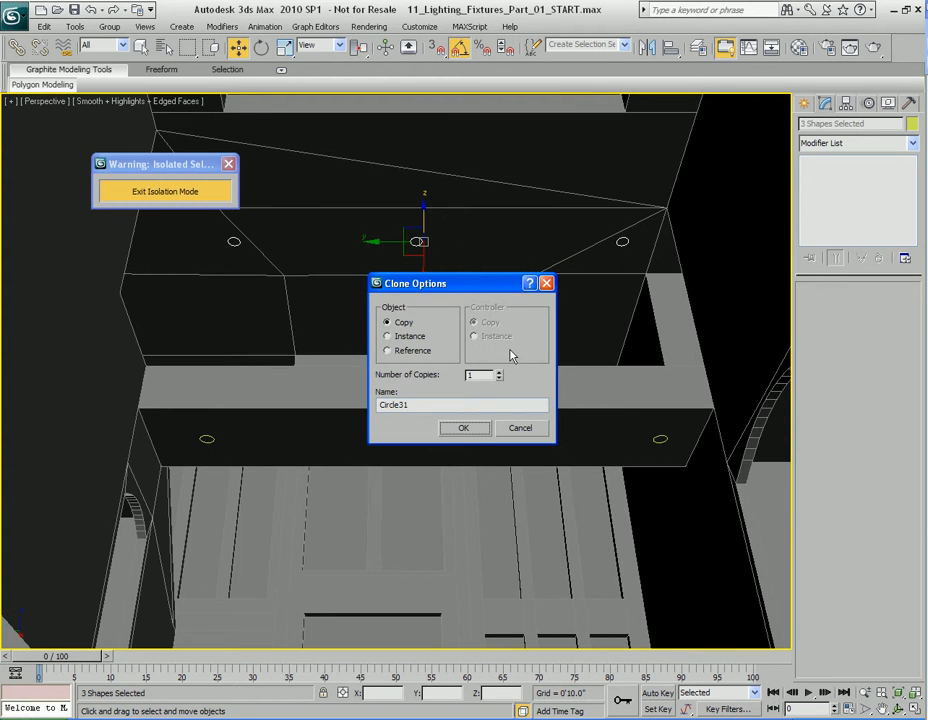
{"action": "left_click", "coordinate": [475, 430]}
Shift the three cloned circles slightly to centre the row across the flat ceiling strip
{"action": "mouse_move", "coordinate": [443, 367]}
{"action": "middle_mouse_down"}
{"action": "mouse_move", "coordinate": [530, 412]}
{"action": "mouse_move", "coordinate": [487, 436]}
{"action": "mouse_move", "coordinate": [497, 398]}
{"action": "mouse_move", "coordinate": [486, 420]}
{"action": "middle_mouse_up"}
{"action": "key", "text": "q"}
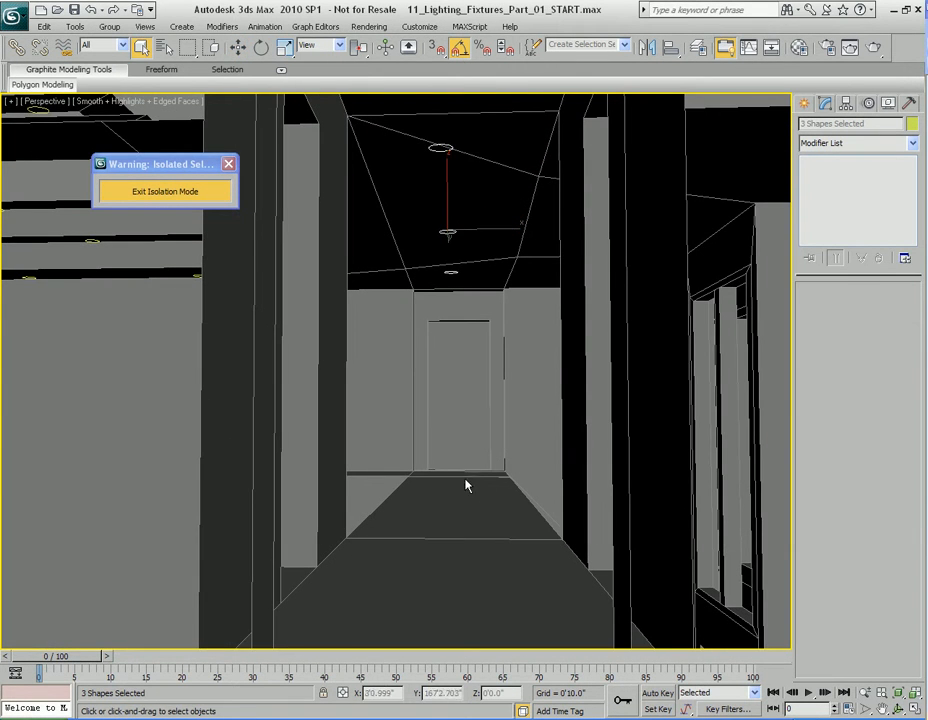
{"action": "key", "text": "w"}
{"action": "left_click_drag", "start_coordinate": [485, 228], "coordinate": [493, 228]}
{"action": "key", "text": "q"}
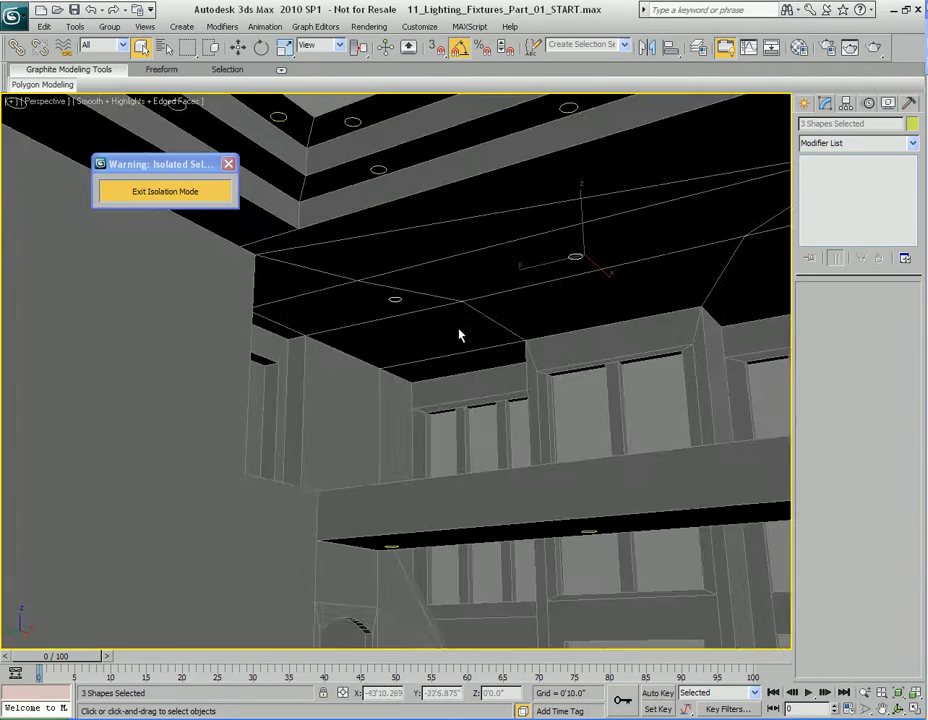
Clone the end circle of the flat-ceiling row toward the side wall and fine-tune the copy's position
{"action": "middle_click_drag", "start_coordinate": [460, 335], "coordinate": [490, 318], "text": "alt"}
{"action": "middle_click_drag", "start_coordinate": [484, 268], "coordinate": [454, 324]}
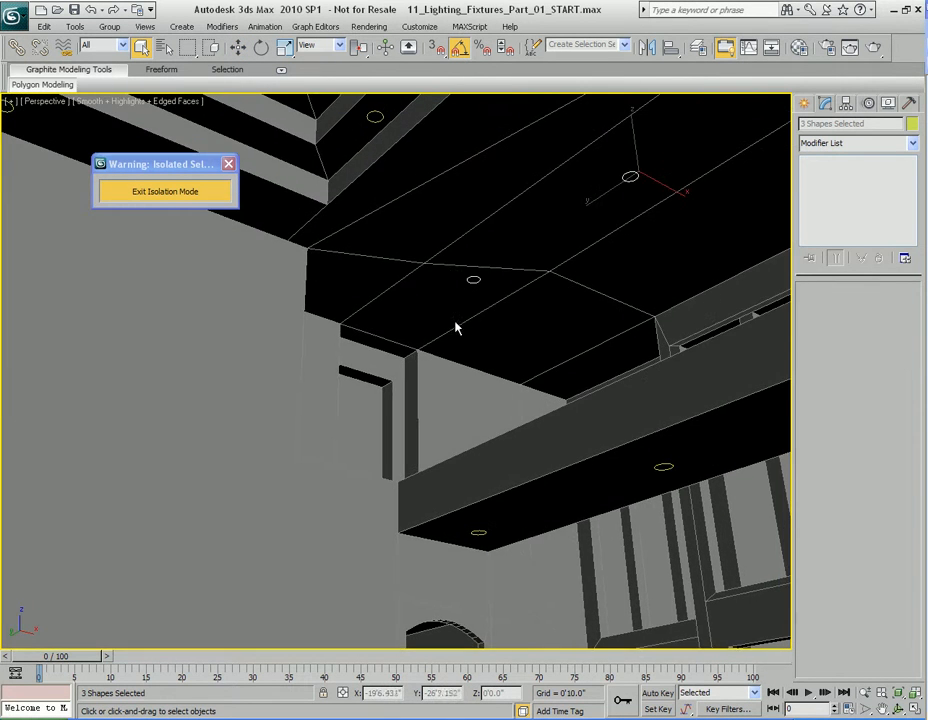
{"action": "left_click", "coordinate": [474, 281]}
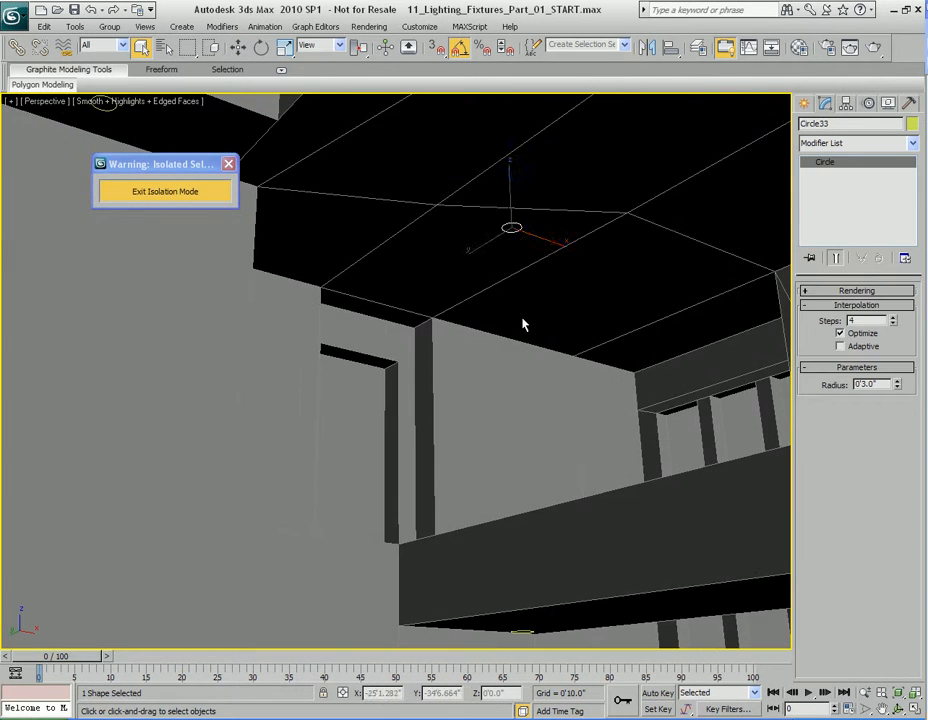
{"action": "key", "text": "w"}
{"action": "left_click_drag", "start_coordinate": [497, 230], "coordinate": [377, 300], "text": "shift"}
{"action": "left_click", "coordinate": [464, 428]}
{"action": "mouse_move", "coordinate": [510, 403]}
{"action": "middle_mouse_down", "text": "alt"}
{"action": "mouse_move", "coordinate": [333, 418]}
{"action": "mouse_move", "coordinate": [445, 343]}
{"action": "middle_mouse_up", "text": "alt"}
{"action": "left_click_drag", "start_coordinate": [485, 215], "coordinate": [474, 226]}
{"action": "middle_click_drag", "start_coordinate": [474, 228], "coordinate": [524, 244], "text": "alt"}
Clone the new end circle once more at right angles to the row, toward the stepped ceiling's side
{"action": "scroll", "coordinate": [522, 246], "scroll_direction": "down", "scroll_amount": 3}
{"action": "middle_click_drag", "start_coordinate": [480, 271], "coordinate": [470, 333], "text": "alt"}
{"action": "scroll", "coordinate": [470, 332], "scroll_direction": "up", "scroll_amount": 2}
{"action": "left_click_drag", "start_coordinate": [530, 303], "coordinate": [405, 290], "text": "shift"}
{"action": "left_click", "coordinate": [459, 431]}
{"action": "mouse_move", "coordinate": [461, 312]}
{"action": "middle_mouse_down", "text": "alt"}
{"action": "mouse_move", "coordinate": [454, 381]}
{"action": "mouse_move", "coordinate": [437, 401]}
{"action": "mouse_move", "coordinate": [432, 263]}
{"action": "mouse_move", "coordinate": [398, 292]}
{"action": "mouse_move", "coordinate": [423, 303]}
{"action": "middle_mouse_up", "text": "alt"}
{"action": "middle_click_drag", "start_coordinate": [343, 332], "coordinate": [387, 327], "text": "alt"}
Clone the two circles nearest the side wall across to the ceiling above the end windows
{"action": "key", "text": "q"}
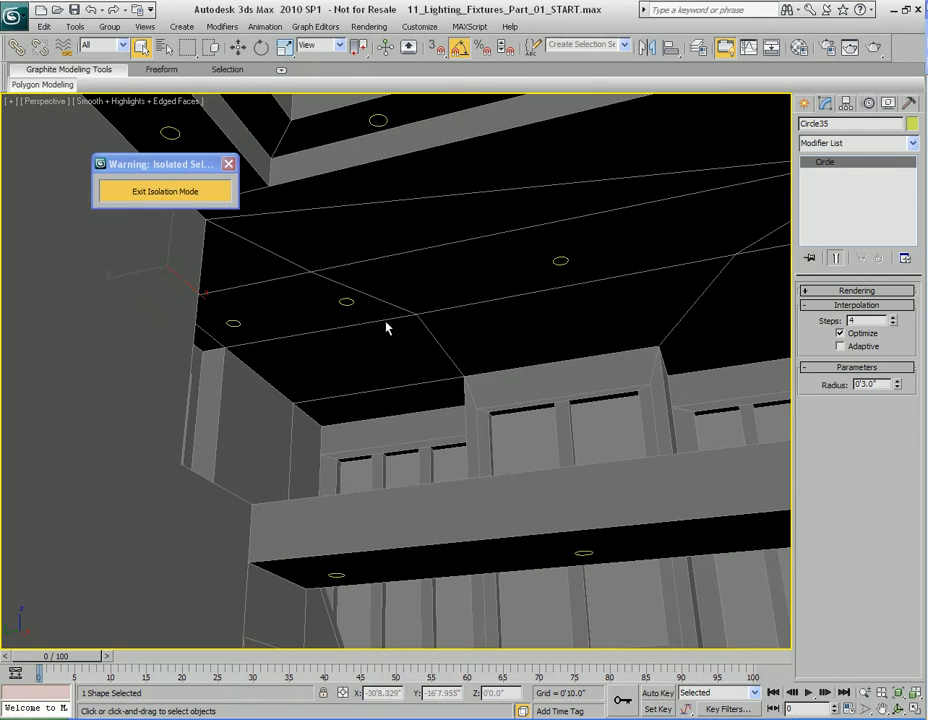
{"action": "left_click_drag", "start_coordinate": [224, 347], "coordinate": [224, 348]}
{"action": "key", "text": "w"}
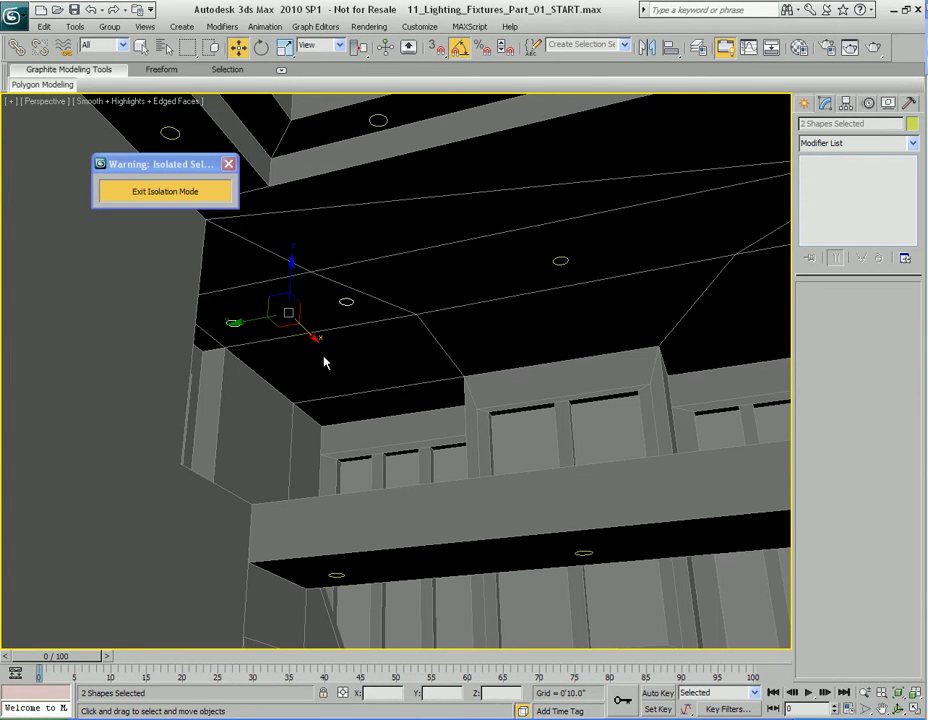
{"action": "left_click_drag", "start_coordinate": [303, 328], "coordinate": [435, 460], "text": "shift"}
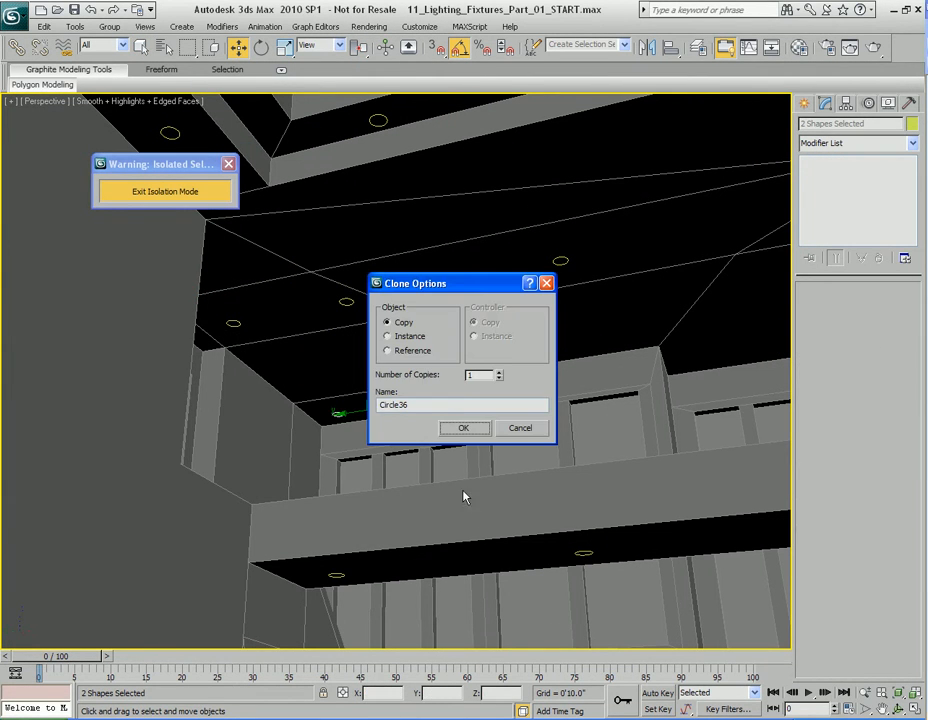
{"action": "left_click", "coordinate": [463, 427]}
Shift the cloned pair sideways to centre it on the ceiling section above the end windows
{"action": "scroll", "coordinate": [481, 435], "scroll_direction": "up", "scroll_amount": 10}
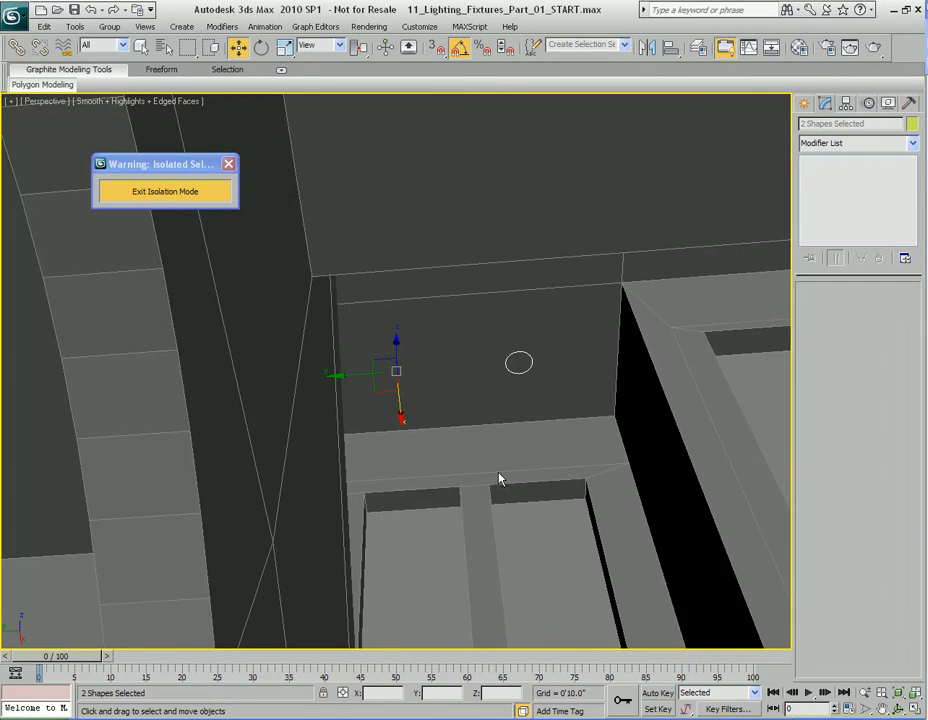
{"action": "middle_click_drag", "start_coordinate": [425, 395], "coordinate": [409, 343], "text": "alt"}
{"action": "left_click_drag", "start_coordinate": [259, 214], "coordinate": [269, 213]}
{"action": "key", "text": "q"}
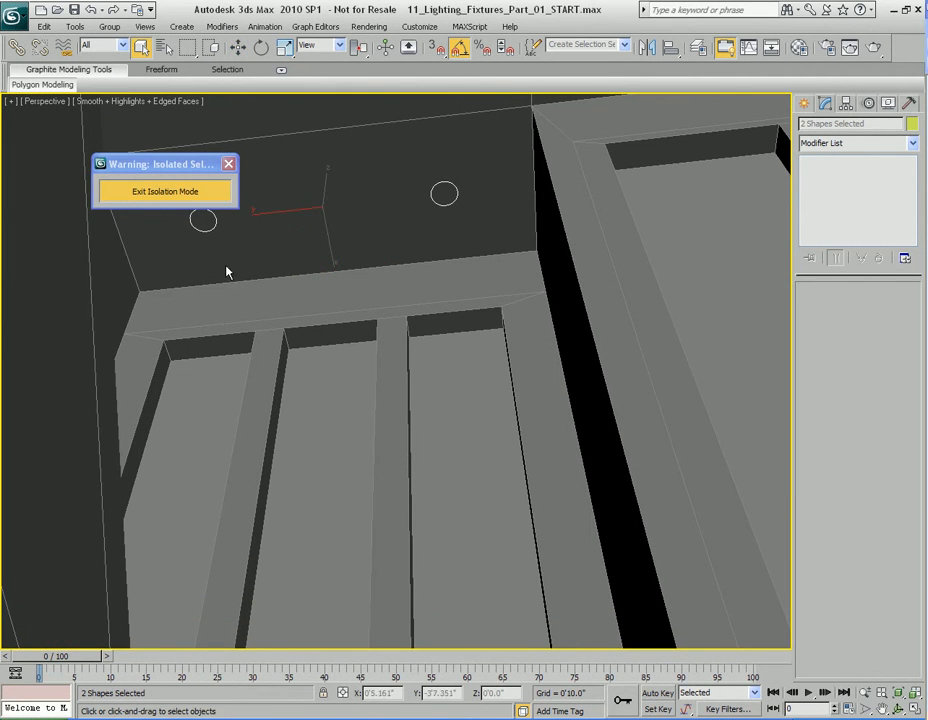
Move the isolation mode warning out of the way of the ceiling view
{"action": "middle_click_drag", "start_coordinate": [223, 286], "coordinate": [297, 280]}
{"action": "left_click_drag", "start_coordinate": [188, 168], "coordinate": [85, 86]}
{"action": "middle_click_drag", "start_coordinate": [327, 293], "coordinate": [178, 212], "text": "alt"}
{"action": "mouse_move", "coordinate": [218, 353]}
{"action": "middle_mouse_down", "text": "alt"}
{"action": "mouse_move", "coordinate": [197, 325]}
{"action": "mouse_move", "coordinate": [221, 344]}
{"action": "middle_mouse_up", "text": "alt"}
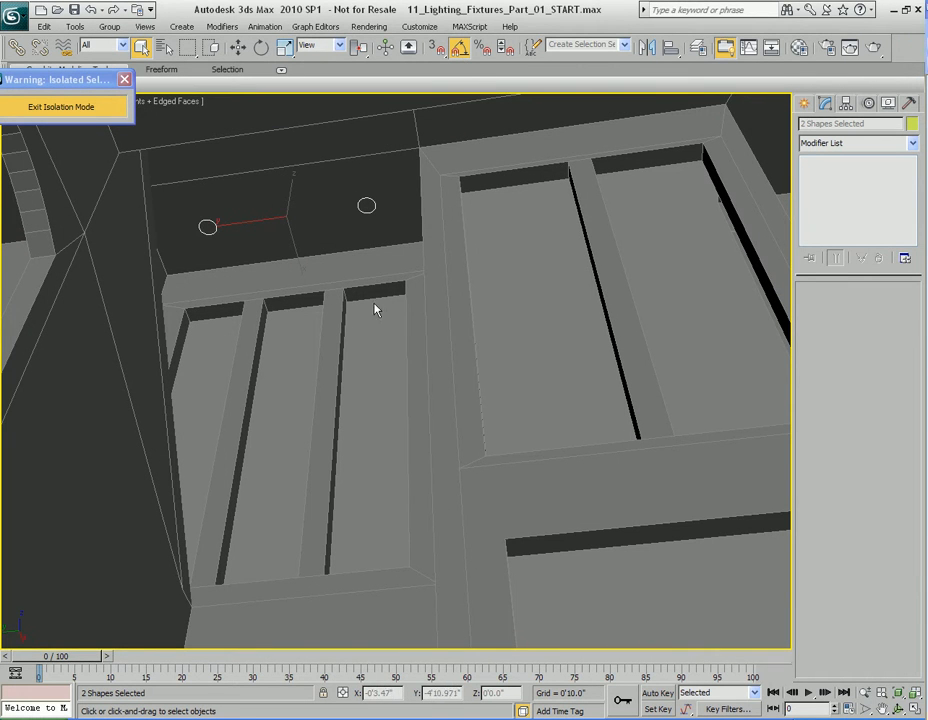
Clone the window-side pair across to the ceiling above the windows at the opposite end
{"action": "key", "text": "w"}
{"action": "scroll", "coordinate": [388, 280], "scroll_direction": "down", "scroll_amount": 4}
{"action": "middle_click_drag", "start_coordinate": [388, 280], "coordinate": [267, 316], "text": "alt"}
{"action": "left_click_drag", "start_coordinate": [158, 298], "coordinate": [415, 308], "text": "shift"}
{"action": "left_click", "coordinate": [468, 429]}
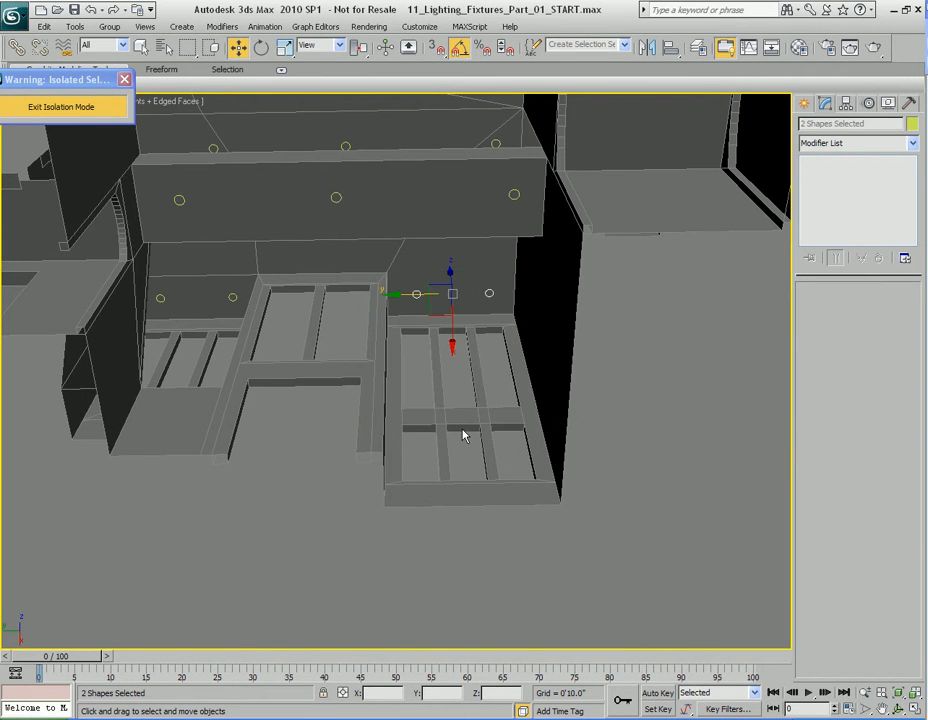
{"action": "scroll", "coordinate": [420, 385], "scroll_direction": "up", "scroll_amount": 5}
{"action": "middle_click_drag", "start_coordinate": [421, 289], "coordinate": [481, 337], "text": "alt"}
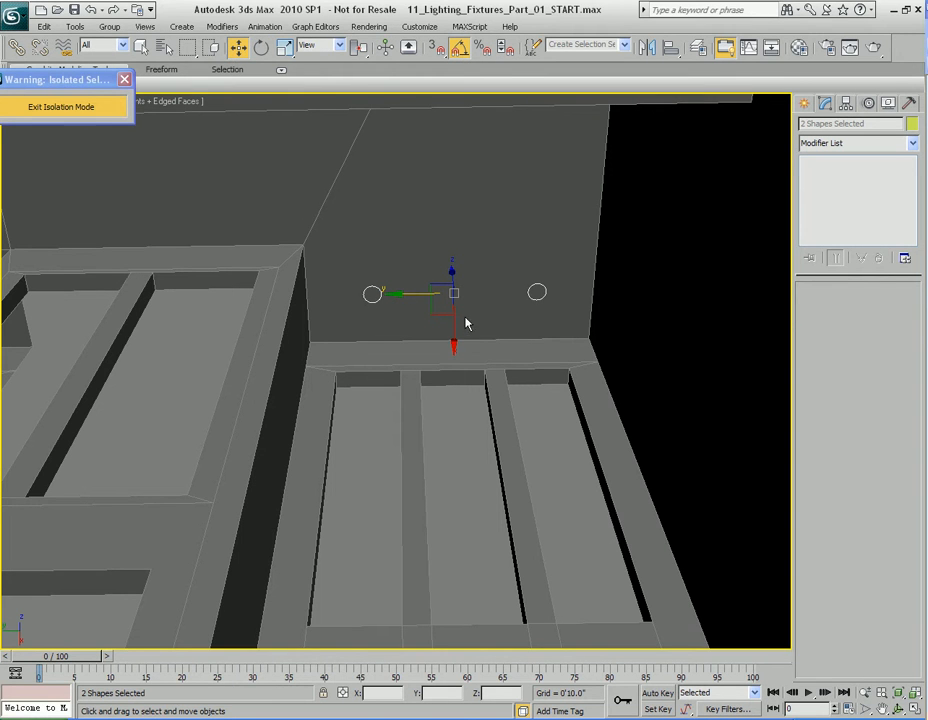
{"action": "middle_click_drag", "start_coordinate": [471, 331], "coordinate": [492, 330]}
Clone the pair again onto the ceiling above the projecting centre windows
{"action": "key", "text": "q"}
{"action": "scroll", "coordinate": [468, 346], "scroll_direction": "down", "scroll_amount": 6}
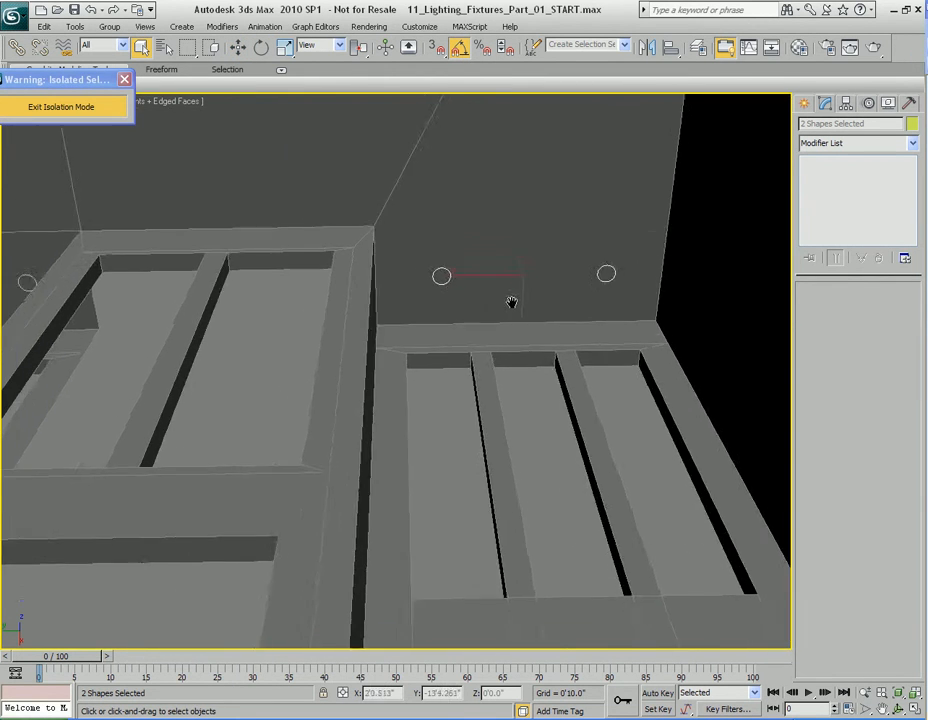
{"action": "key", "text": "w"}
{"action": "mouse_move", "coordinate": [531, 317]}
{"action": "left_mouse_down", "text": "shift"}
{"action": "mouse_move", "coordinate": [304, 262]}
{"action": "mouse_move", "coordinate": [335, 256]}
{"action": "left_mouse_up", "text": "shift"}
{"action": "left_click", "coordinate": [466, 430]}
{"action": "scroll", "coordinate": [377, 367], "scroll_direction": "up", "scroll_amount": 4}
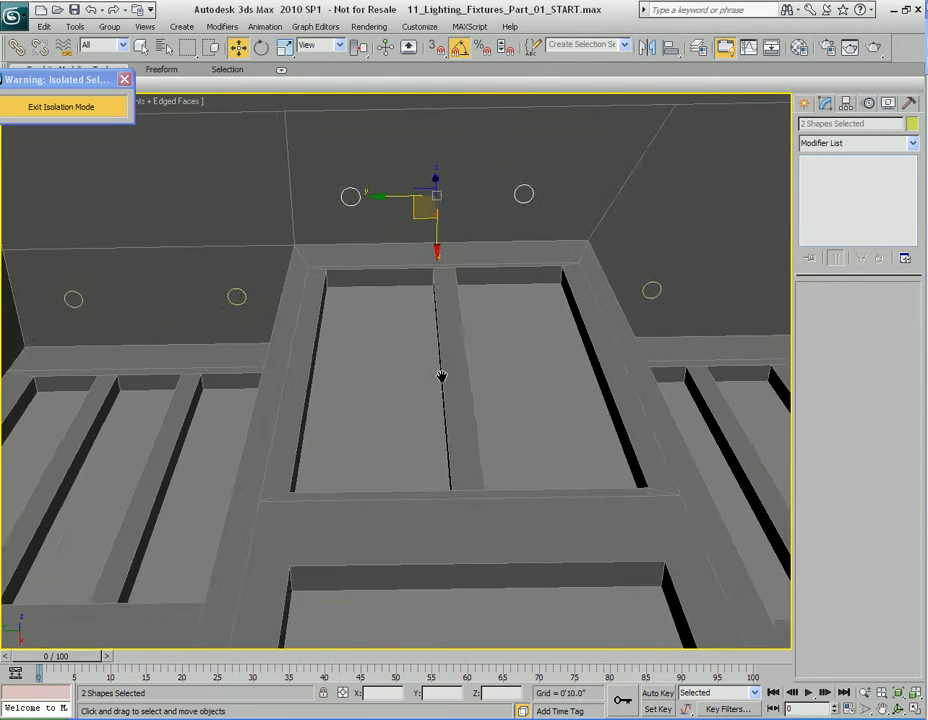
Adjust the position of the cloned circle pair on the ceiling above the projecting centre windows
{"action": "left_click_drag", "start_coordinate": [257, 205], "coordinate": [338, 245]}
{"action": "left_click_drag", "start_coordinate": [280, 227], "coordinate": [302, 227]}
{"action": "mouse_move", "coordinate": [552, 203]}
{"action": "left_mouse_down"}
{"action": "mouse_move", "coordinate": [415, 255]}
{"action": "mouse_move", "coordinate": [401, 226]}
{"action": "left_mouse_up"}
{"action": "key", "text": "q"}
{"action": "scroll", "coordinate": [480, 313], "scroll_direction": "down", "scroll_amount": 4}
{"action": "middle_click_drag", "start_coordinate": [397, 297], "coordinate": [453, 249]}
{"action": "left_click_drag", "start_coordinate": [369, 268], "coordinate": [402, 320]}
{"action": "key", "text": "w"}
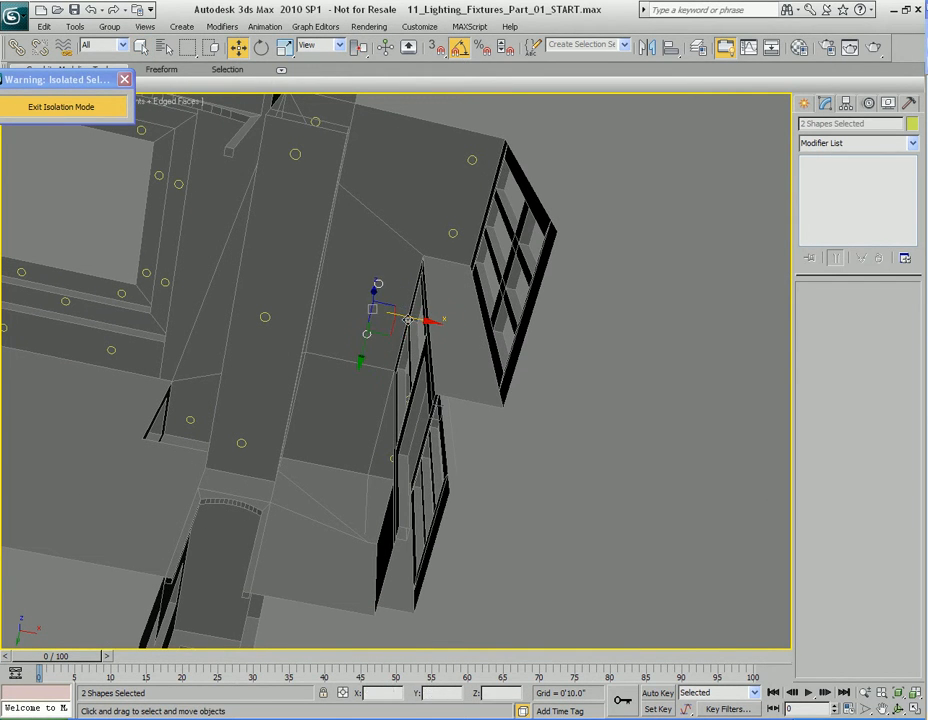
Clone the nearest single circle sideways along Y onto the ceiling of the adjoining high side recess, to about Y -24'9.5"
{"action": "key", "text": "q"}
{"action": "middle_click_drag", "start_coordinate": [416, 331], "coordinate": [373, 252], "text": "alt"}
{"action": "left_click", "coordinate": [374, 256]}
{"action": "mouse_move", "coordinate": [518, 322]}
{"action": "middle_mouse_down", "text": "alt"}
{"action": "mouse_move", "coordinate": [429, 290]}
{"action": "mouse_move", "coordinate": [379, 325]}
{"action": "mouse_move", "coordinate": [424, 318]}
{"action": "mouse_move", "coordinate": [421, 362]}
{"action": "middle_mouse_up", "text": "alt"}
{"action": "key", "text": "w"}
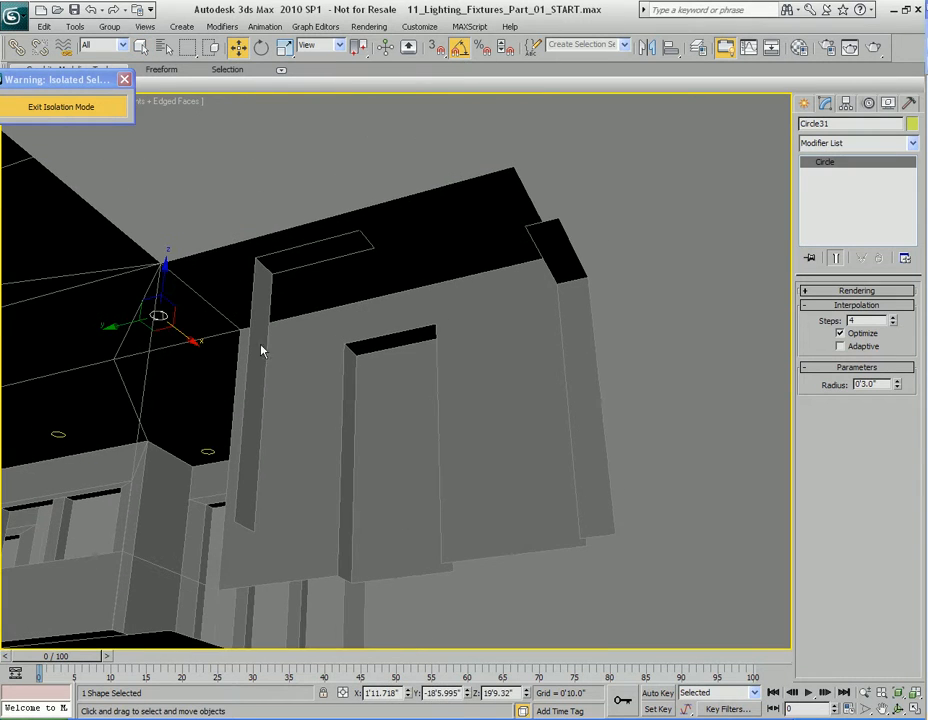
{"action": "left_click_drag", "start_coordinate": [127, 322], "coordinate": [345, 273], "text": "shift"}
{"action": "left_click", "coordinate": [466, 427]}
Clone the side-recess circle straight down toward the arched side passage as a copy, to a height of about 10'3.5"
{"action": "middle_click_drag", "start_coordinate": [414, 393], "coordinate": [444, 388], "text": "alt"}
{"action": "middle_click_drag", "start_coordinate": [356, 261], "coordinate": [457, 231], "text": "alt"}
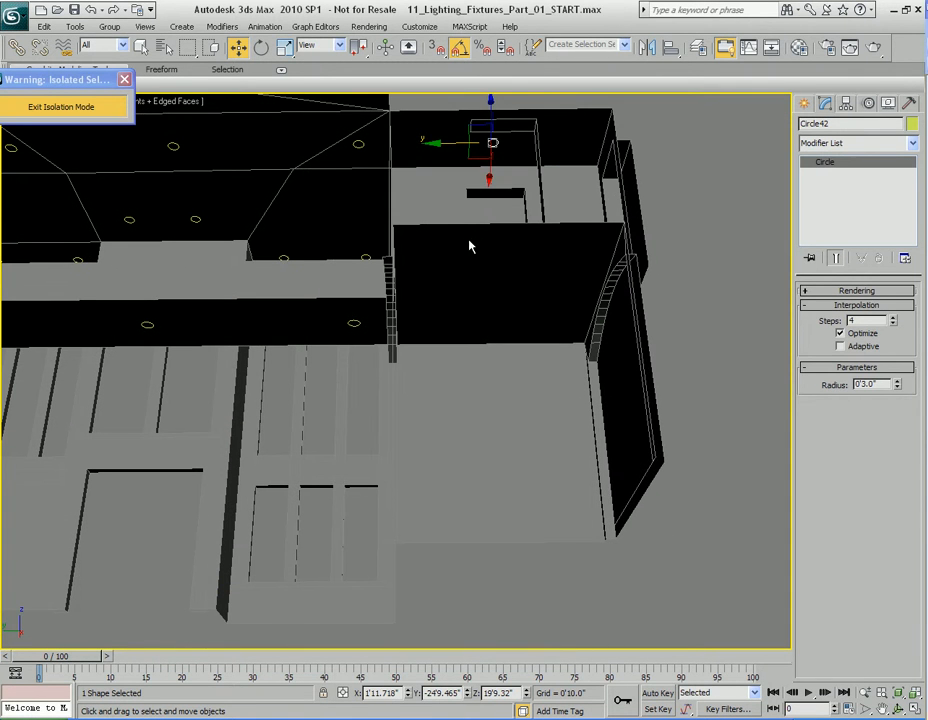
{"action": "mouse_move", "coordinate": [491, 104]}
{"action": "left_mouse_down", "text": "shift"}
{"action": "mouse_move", "coordinate": [497, 311]}
{"action": "mouse_move", "coordinate": [548, 443]}
{"action": "left_mouse_up", "text": "shift"}
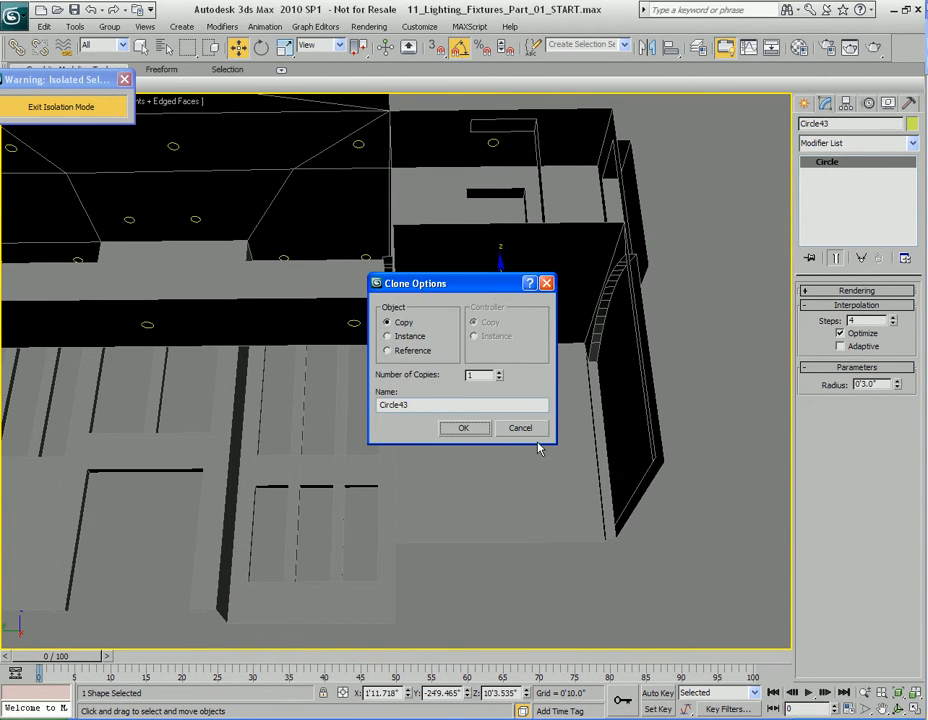
{"action": "left_click", "coordinate": [479, 428]}
Move the lowered circle into the arched side passage, centring it on the passage ceiling at a height of about 7'10.3"
{"action": "mouse_move", "coordinate": [479, 428]}
{"action": "middle_mouse_down", "text": "alt"}
{"action": "mouse_move", "coordinate": [493, 414]}
{"action": "mouse_move", "coordinate": [373, 321]}
{"action": "middle_mouse_up", "text": "alt"}
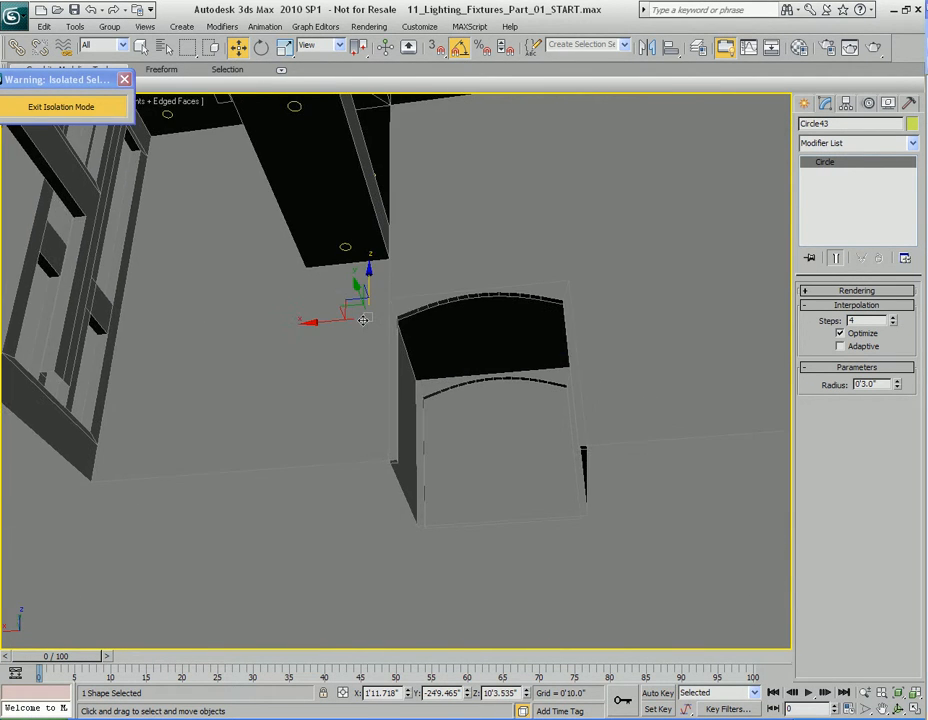
{"action": "left_click_drag", "start_coordinate": [349, 299], "coordinate": [475, 331]}
{"action": "middle_click_drag", "start_coordinate": [503, 350], "coordinate": [432, 287], "text": "alt"}
{"action": "left_click_drag", "start_coordinate": [380, 265], "coordinate": [364, 263]}
{"action": "middle_click_drag", "start_coordinate": [437, 277], "coordinate": [480, 343], "text": "alt"}
{"action": "scroll", "coordinate": [557, 345], "scroll_direction": "up", "scroll_amount": 3}
{"action": "left_click_drag", "start_coordinate": [371, 289], "coordinate": [359, 290]}
{"action": "middle_click_drag", "start_coordinate": [368, 296], "coordinate": [361, 353], "text": "alt"}
{"action": "left_click_drag", "start_coordinate": [270, 175], "coordinate": [270, 168]}
{"action": "middle_click_drag", "start_coordinate": [352, 300], "coordinate": [452, 284], "text": "alt"}
Clone the arched-passage circle across the room as a copy onto the ceiling of the opposite arched hallway
{"action": "key", "text": "q"}
{"action": "middle_click_drag", "start_coordinate": [407, 359], "coordinate": [542, 338]}
{"action": "key", "text": "w"}
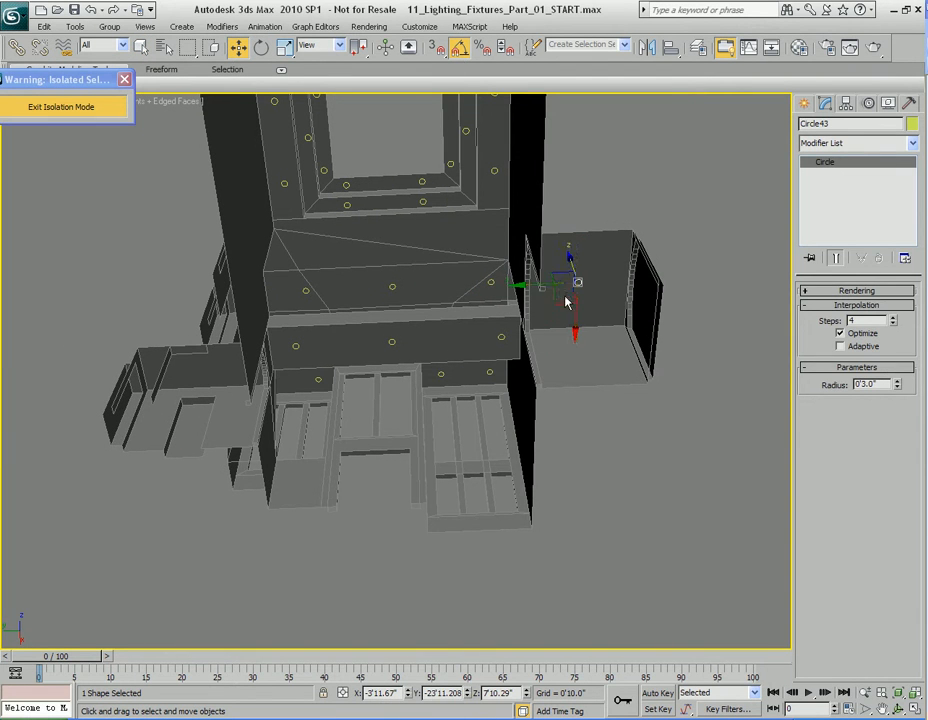
{"action": "mouse_move", "coordinate": [557, 299]}
{"action": "left_mouse_down", "text": "shift"}
{"action": "mouse_move", "coordinate": [246, 358]}
{"action": "mouse_move", "coordinate": [177, 391]}
{"action": "left_mouse_up", "text": "shift"}
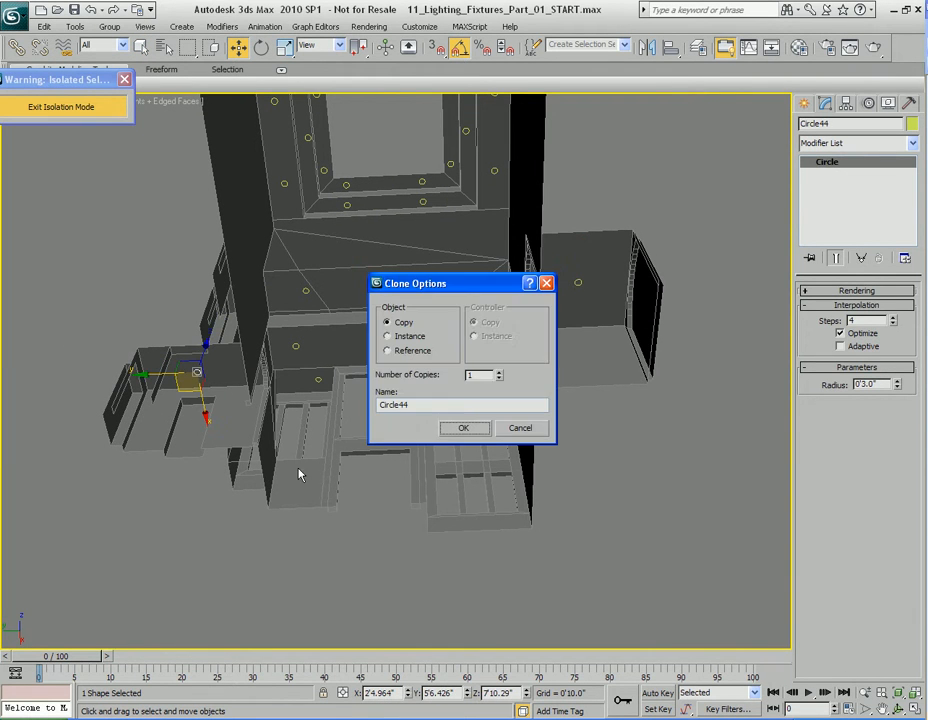
{"action": "left_click", "coordinate": [458, 429]}
{"action": "mouse_move", "coordinate": [250, 417]}
{"action": "middle_mouse_down"}
{"action": "mouse_move", "coordinate": [475, 349]}
{"action": "mouse_move", "coordinate": [365, 345]}
{"action": "middle_mouse_up"}
{"action": "scroll", "coordinate": [475, 349], "scroll_direction": "up", "scroll_amount": 5}
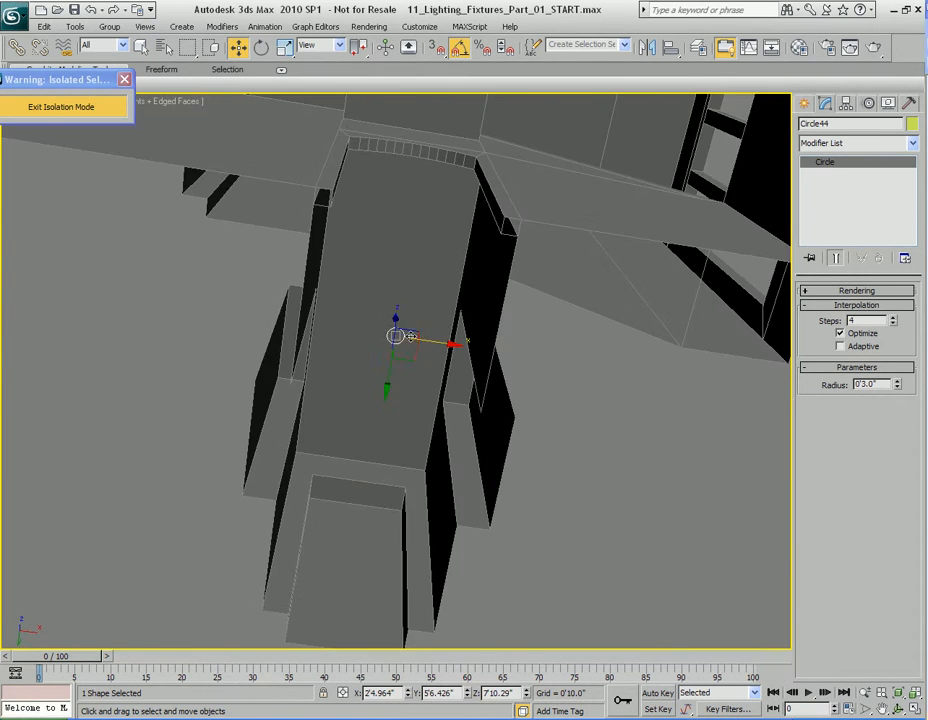
Nudge the new hallway circle sideways to centre it and raise it by about 1 inch to the ceiling
{"action": "mouse_move", "coordinate": [425, 342]}
{"action": "left_mouse_down"}
{"action": "mouse_move", "coordinate": [403, 341]}
{"action": "mouse_move", "coordinate": [421, 339]}
{"action": "left_mouse_up"}
{"action": "middle_click_drag", "start_coordinate": [344, 343], "coordinate": [454, 392], "text": "alt"}
{"action": "middle_click_drag", "start_coordinate": [380, 274], "coordinate": [450, 406]}
{"action": "left_click", "coordinate": [396, 213]}
{"action": "key", "text": "ctrl+z"}
{"action": "mouse_move", "coordinate": [400, 222]}
{"action": "left_mouse_down"}
{"action": "mouse_move", "coordinate": [400, 207]}
{"action": "mouse_move", "coordinate": [400, 219]}
{"action": "left_mouse_up"}
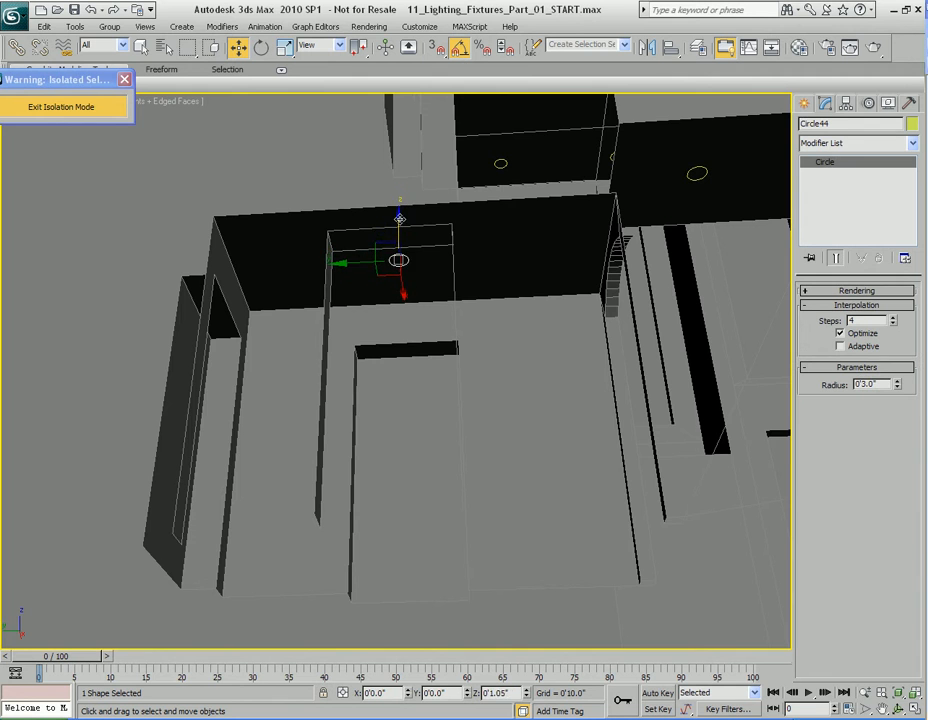
Examine the circle layout across the whole ceiling, especially the spacing around the stepped tray ceiling
{"action": "middle_click_drag", "start_coordinate": [508, 270], "coordinate": [496, 284], "text": "alt"}
{"action": "scroll", "coordinate": [498, 281], "scroll_direction": "down", "scroll_amount": 5}
{"action": "middle_click_drag", "start_coordinate": [577, 329], "coordinate": [325, 265]}
{"action": "key", "text": "q"}
{"action": "scroll", "coordinate": [400, 325], "scroll_direction": "down", "scroll_amount": 4}
{"action": "middle_click_drag", "start_coordinate": [400, 313], "coordinate": [476, 354], "text": "alt"}
{"action": "scroll", "coordinate": [398, 369], "scroll_direction": "up", "scroll_amount": 3}
{"action": "scroll", "coordinate": [389, 385], "scroll_direction": "up", "scroll_amount": 4}
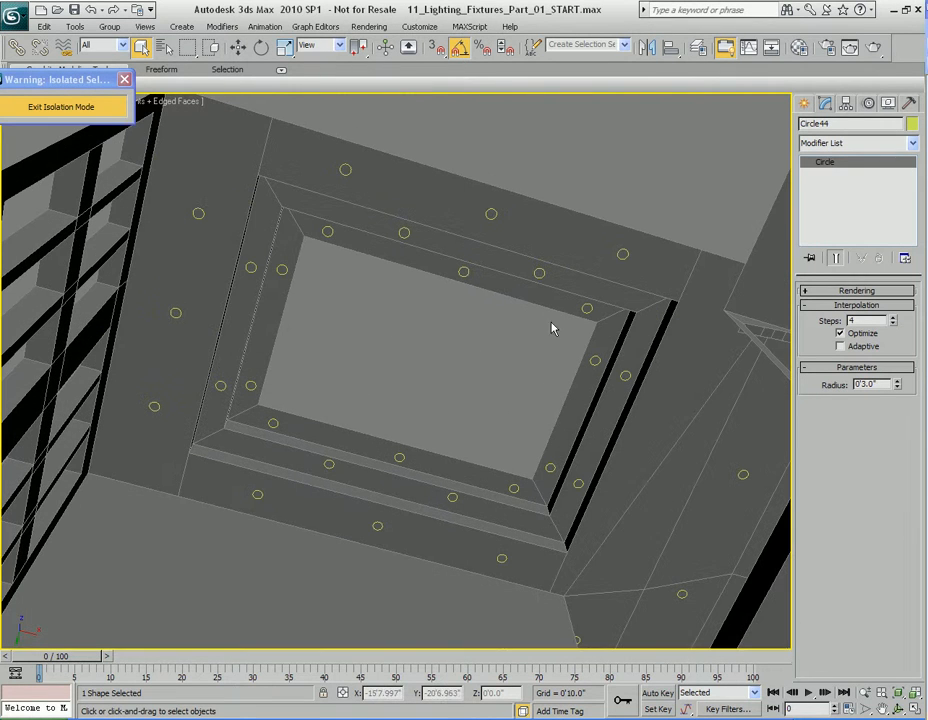
{"action": "middle_click_drag", "start_coordinate": [519, 432], "coordinate": [480, 376], "text": "alt"}
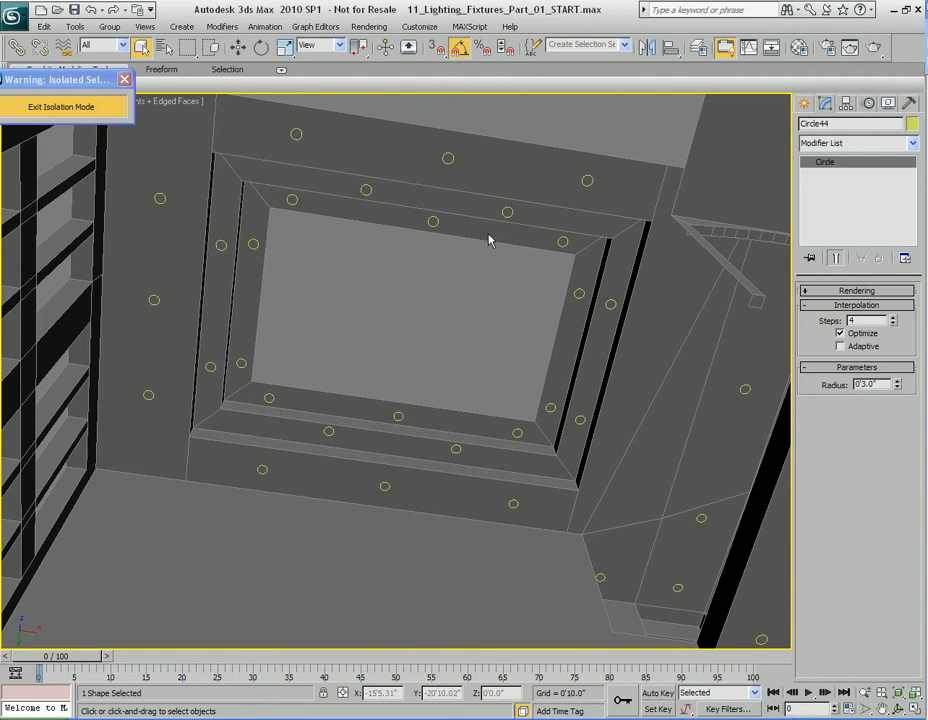
Delete the ten circles around the innermost step of the tray ceiling
{"action": "middle_click_drag", "start_coordinate": [349, 375], "coordinate": [325, 356], "text": "alt"}
{"action": "left_click_drag", "start_coordinate": [286, 249], "coordinate": [423, 435]}
{"action": "left_click_drag", "start_coordinate": [511, 423], "coordinate": [543, 438], "text": "ctrl"}
{"action": "left_click_drag", "start_coordinate": [546, 379], "coordinate": [564, 406], "text": "ctrl"}
{"action": "left_click_drag", "start_coordinate": [555, 263], "coordinate": [550, 229], "text": "ctrl"}
{"action": "left_click_drag", "start_coordinate": [390, 240], "coordinate": [440, 220], "text": "ctrl"}
{"action": "left_click_drag", "start_coordinate": [283, 235], "coordinate": [273, 211], "text": "ctrl"}
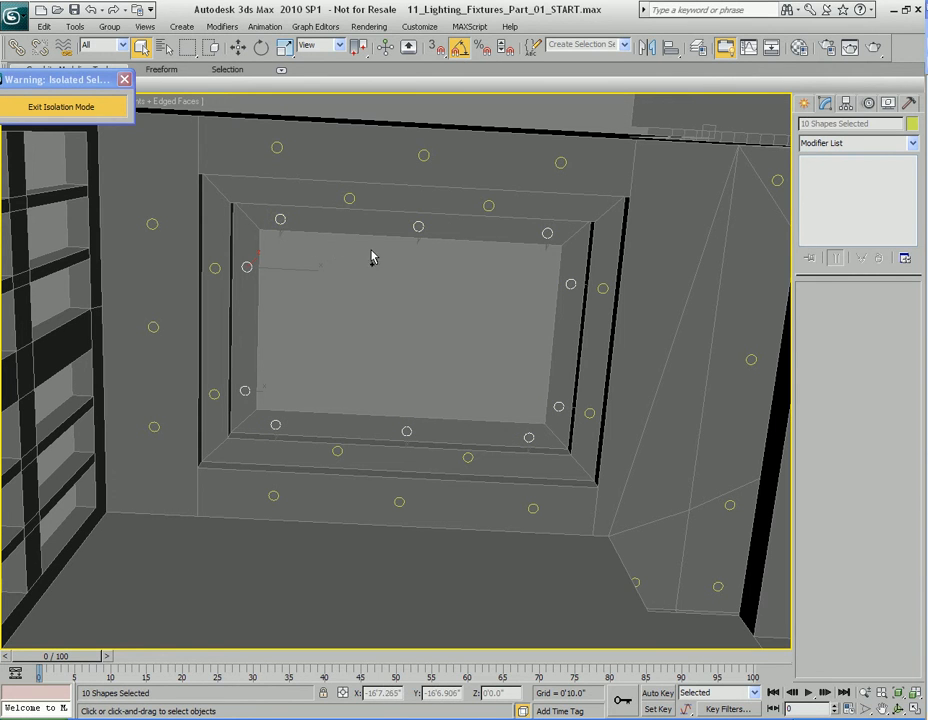
{"action": "key", "text": "Delete"}
{"action": "middle_click_drag", "start_coordinate": [380, 327], "coordinate": [466, 378]}
{"action": "scroll", "coordinate": [478, 319], "scroll_direction": "down", "scroll_amount": 5}
{"action": "scroll", "coordinate": [478, 320], "scroll_direction": "up", "scroll_amount": 3}
{"action": "scroll", "coordinate": [491, 338], "scroll_direction": "up", "scroll_amount": 4}
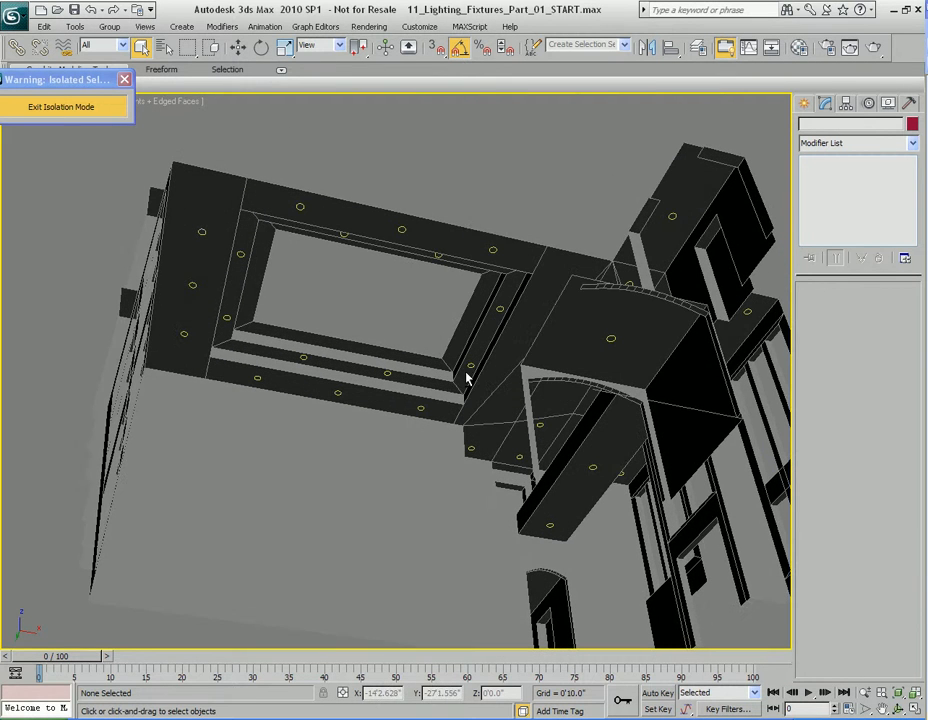